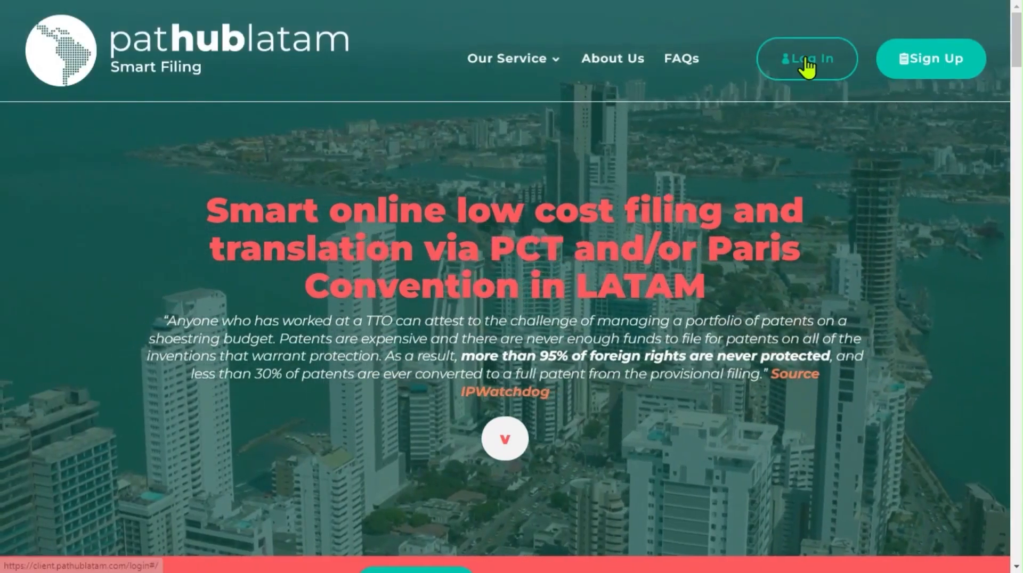
# Step: Log in to the patHUBlatam client portal with the prefilled credentials and go to the Home page
pyautogui.click(804, 63)
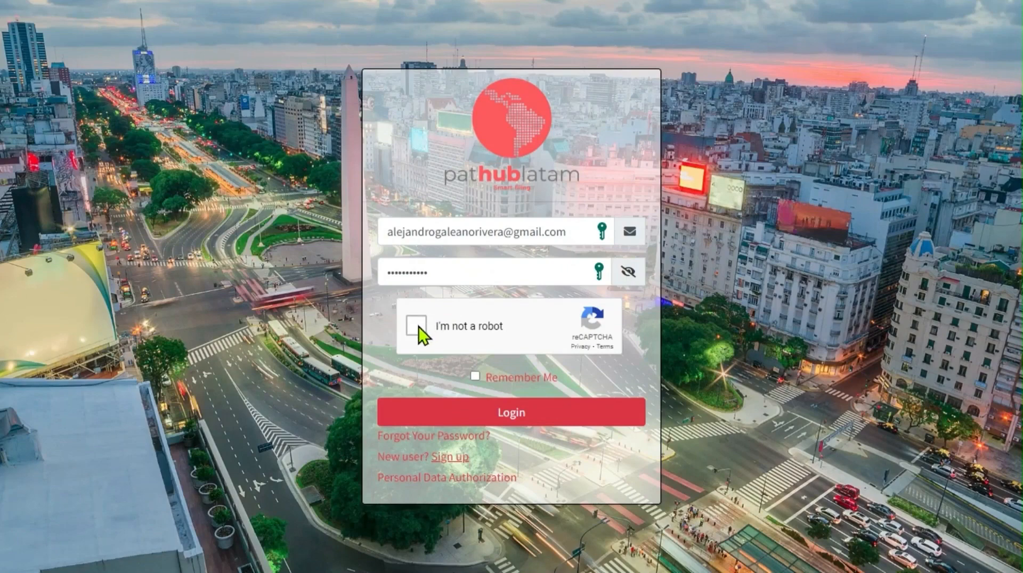
pyautogui.click(512, 423)
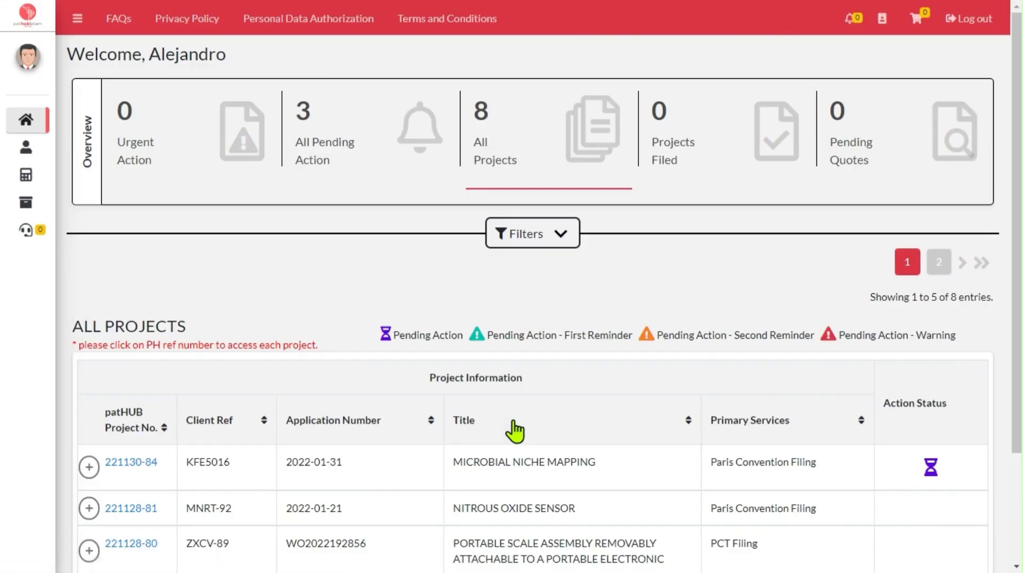
pyautogui.moveTo(39, 96)
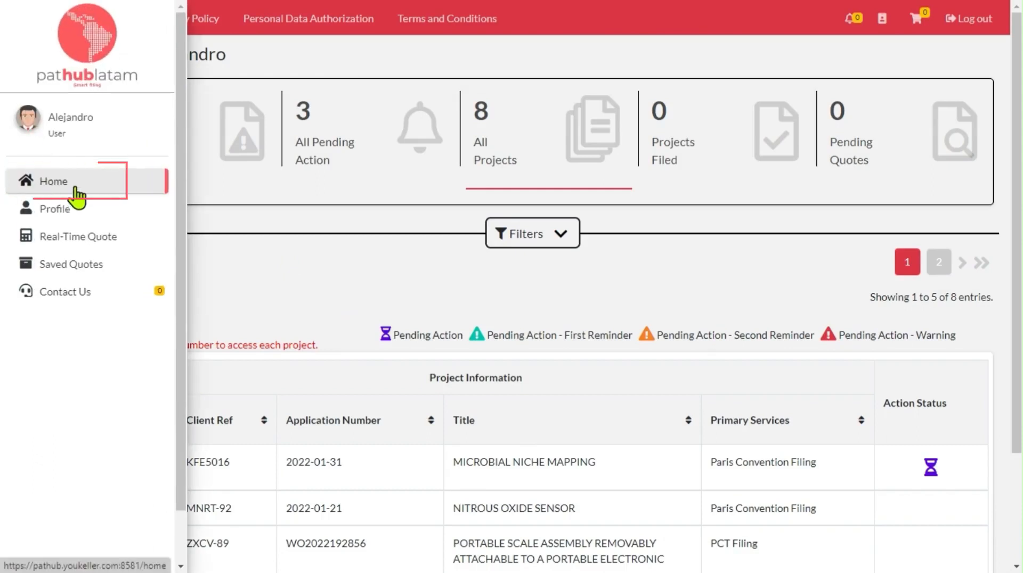
pyautogui.click(76, 197)
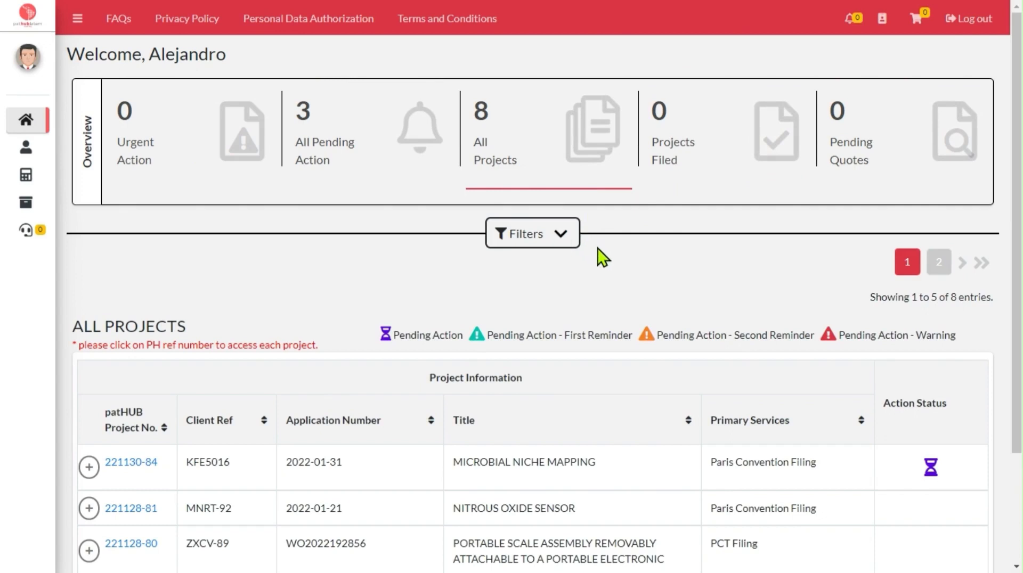
# Step: Filter the project list to Paris Convention Filing with 10 entries shown, and collapse the filters
pyautogui.click(562, 235)
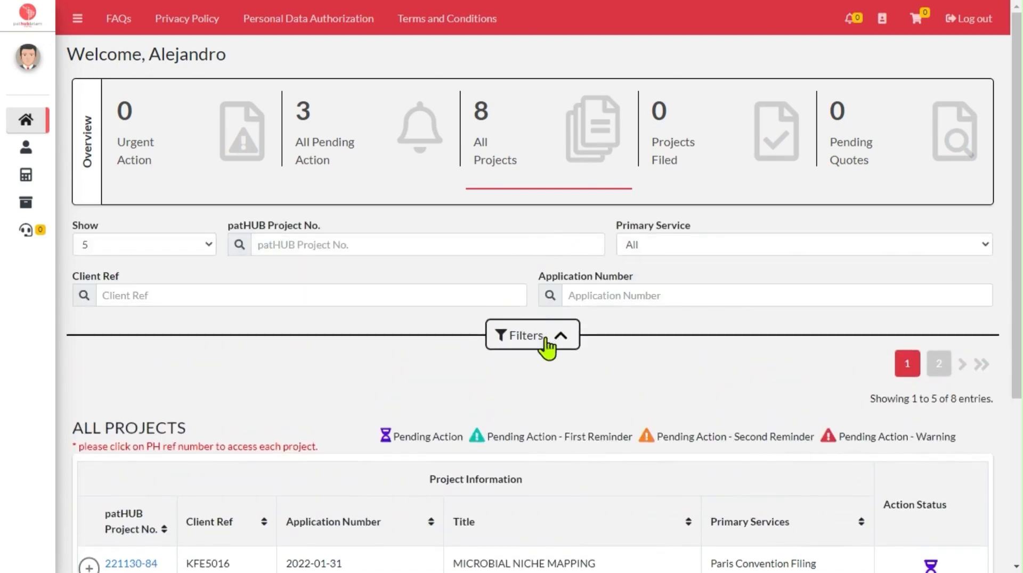
pyautogui.click(206, 247)
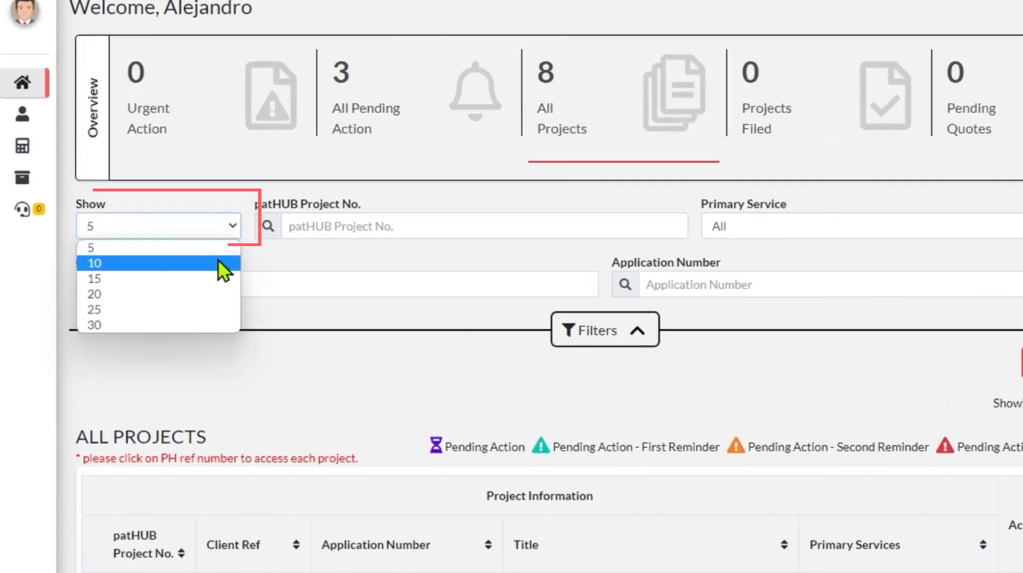
pyautogui.click(218, 263)
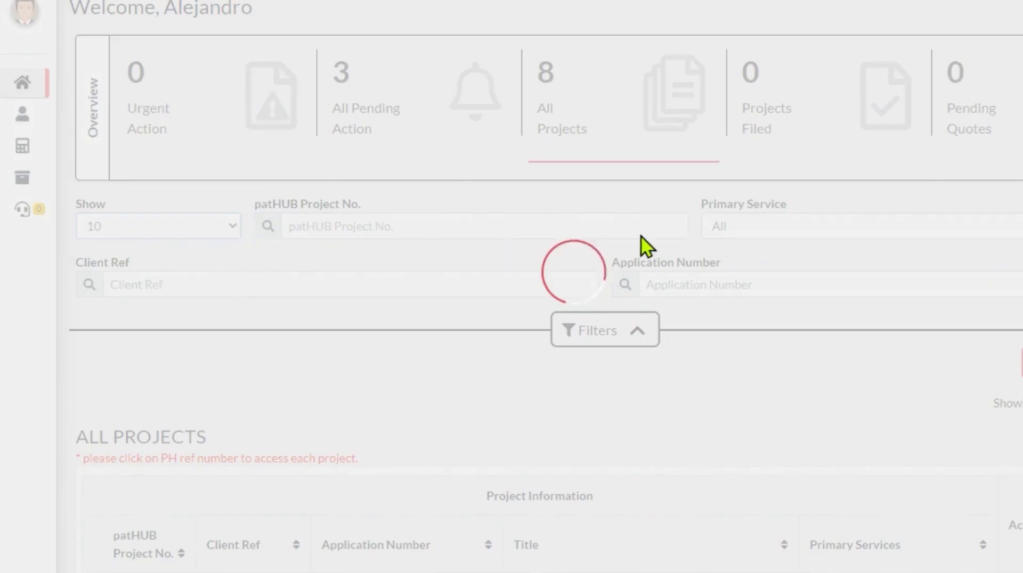
pyautogui.click(815, 229)
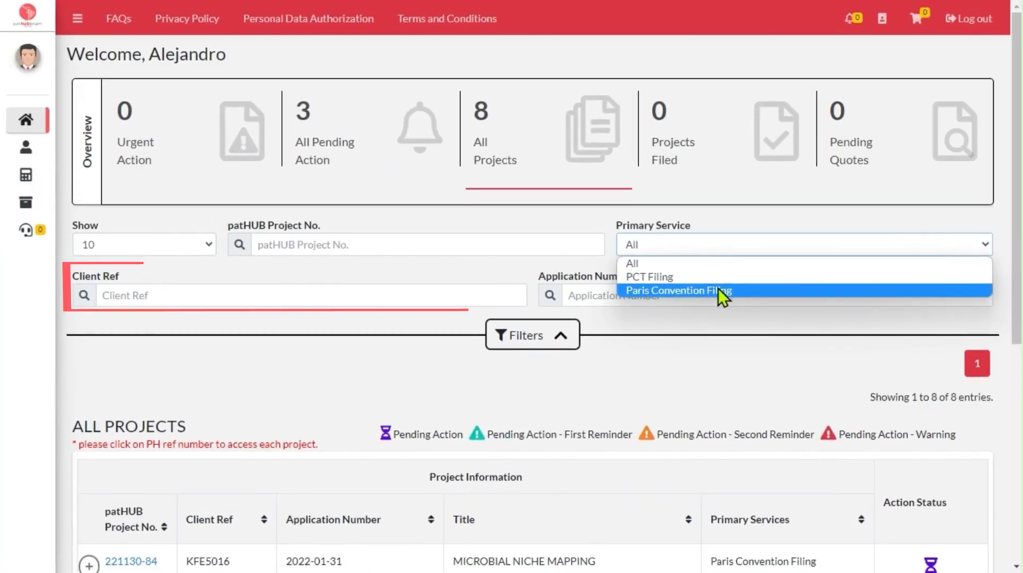
pyautogui.click(729, 281)
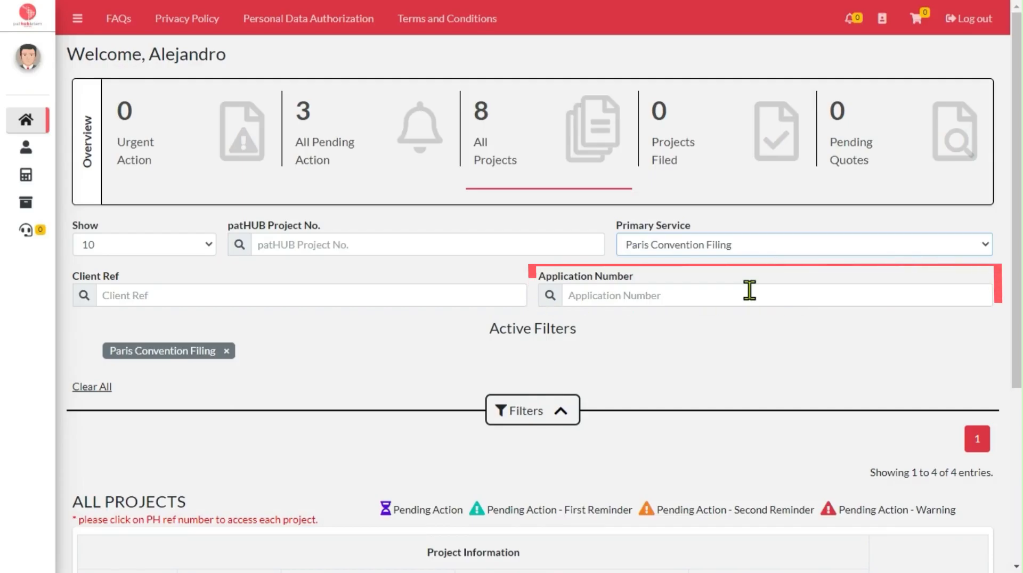
pyautogui.scroll(-4, 272, 442)
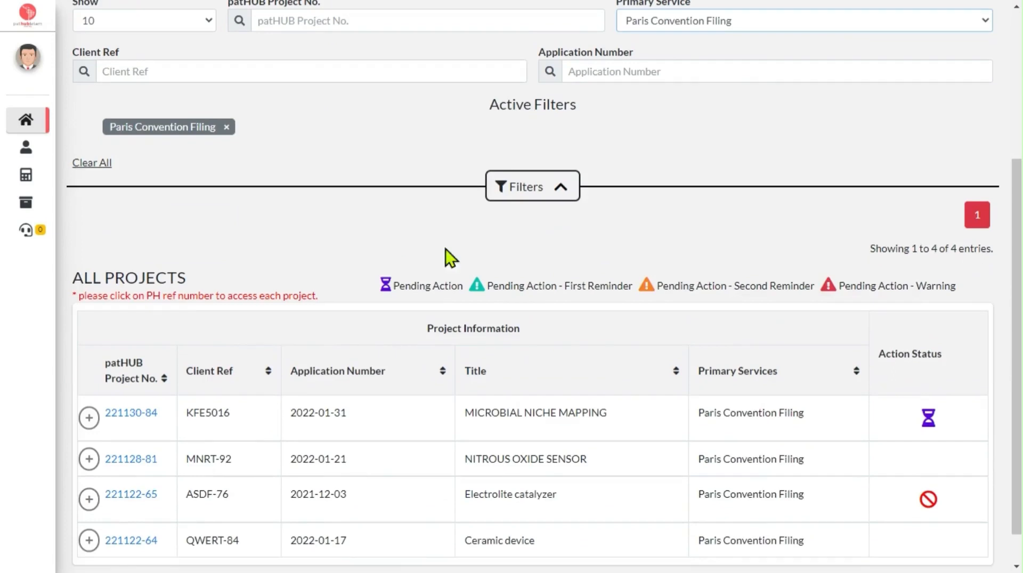
pyautogui.click(525, 191)
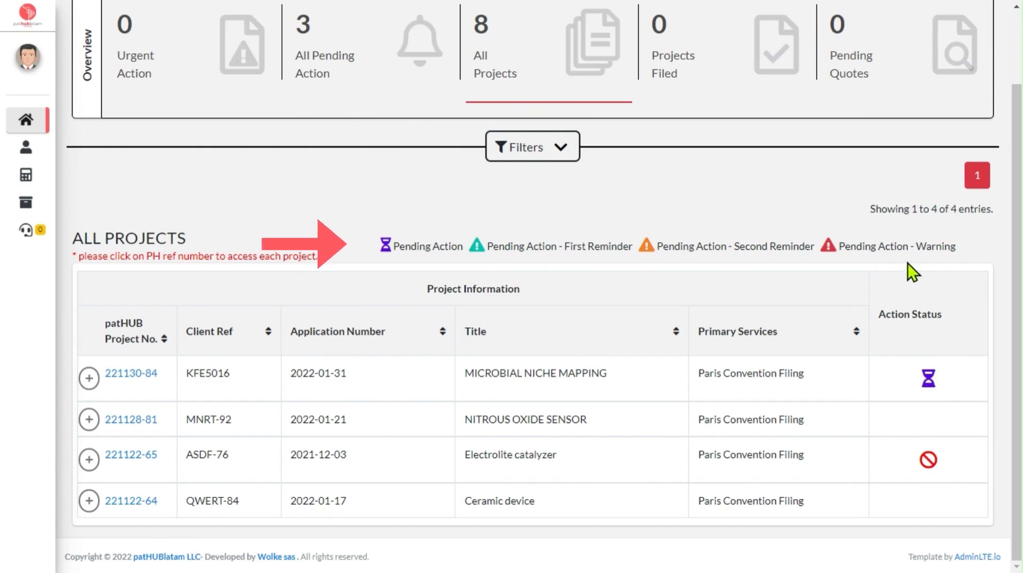
# Step: Check the per-country details of the MICROBIAL NICHE MAPPING project in the list and open that project
pyautogui.click(90, 381)
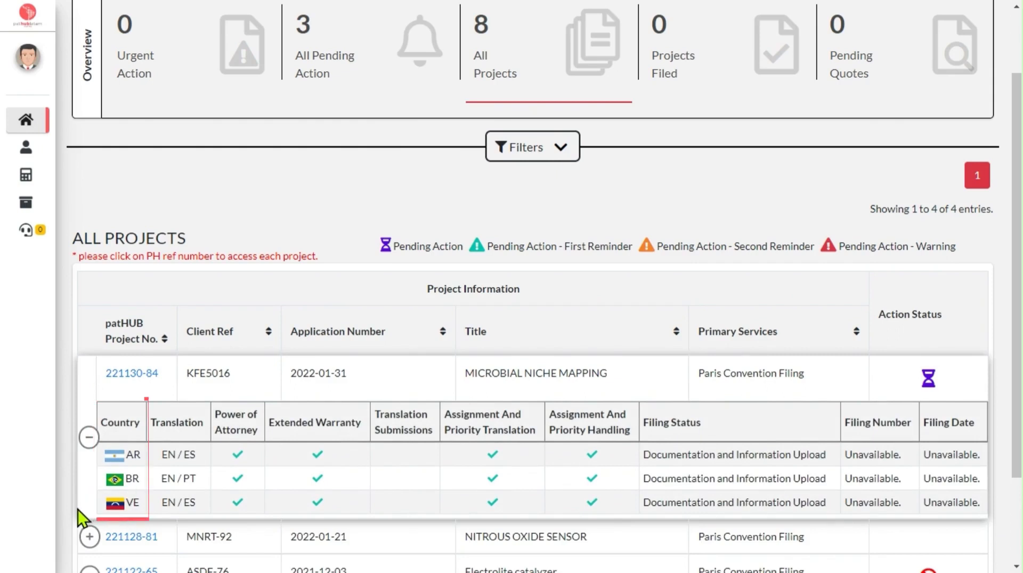
pyautogui.click(90, 439)
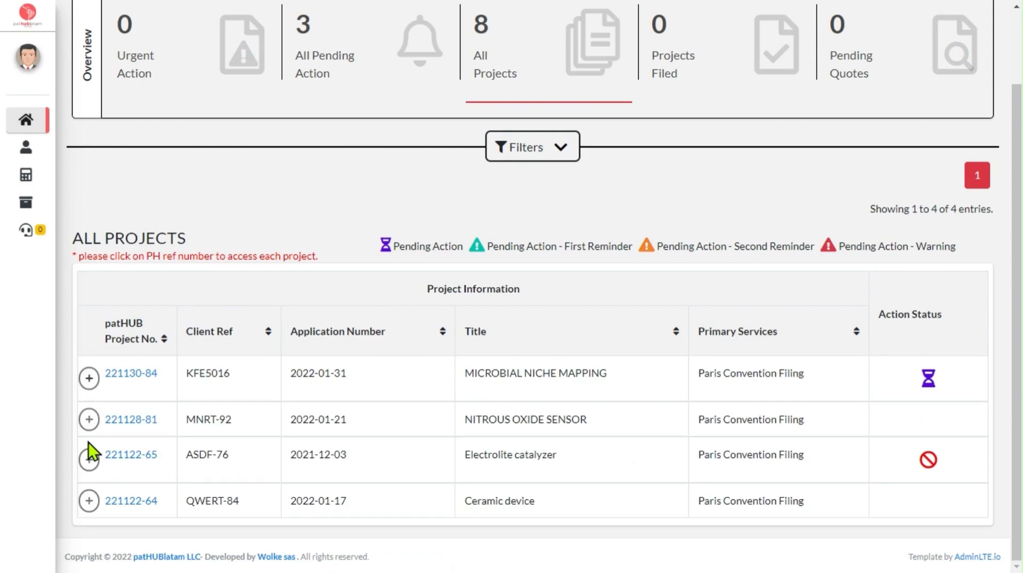
pyautogui.click(135, 374)
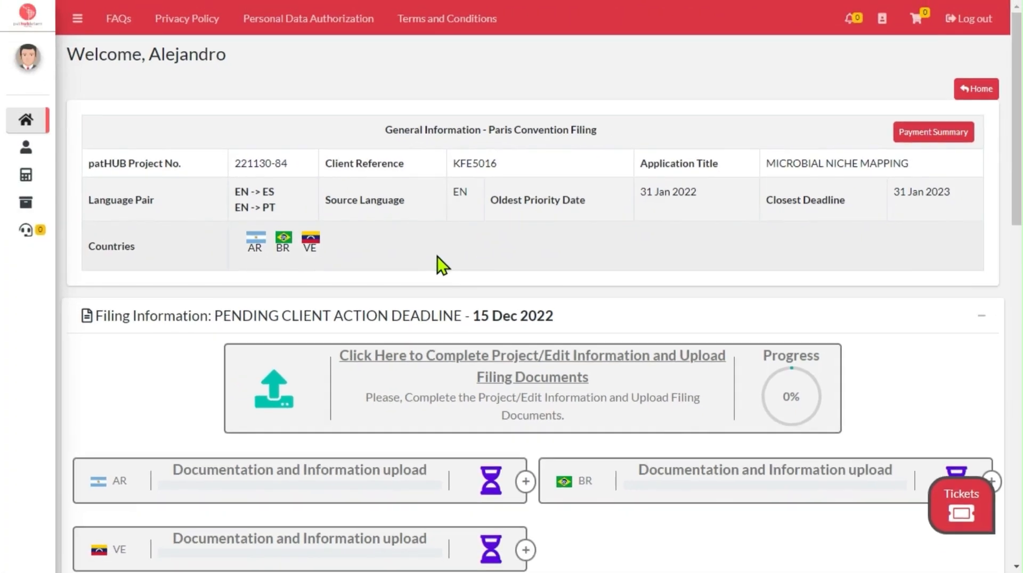
# Step: Check the pending client action deadline and open the form for completing project information and uploading filing documents
pyautogui.scroll(-1, 450, 274)
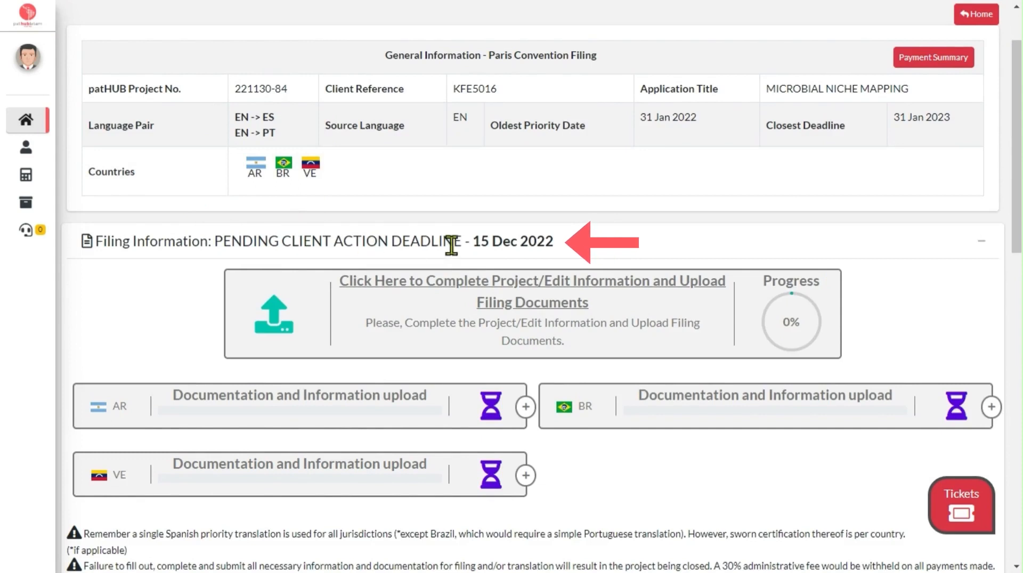
pyautogui.moveTo(474, 241); pyautogui.dragTo(557, 244)
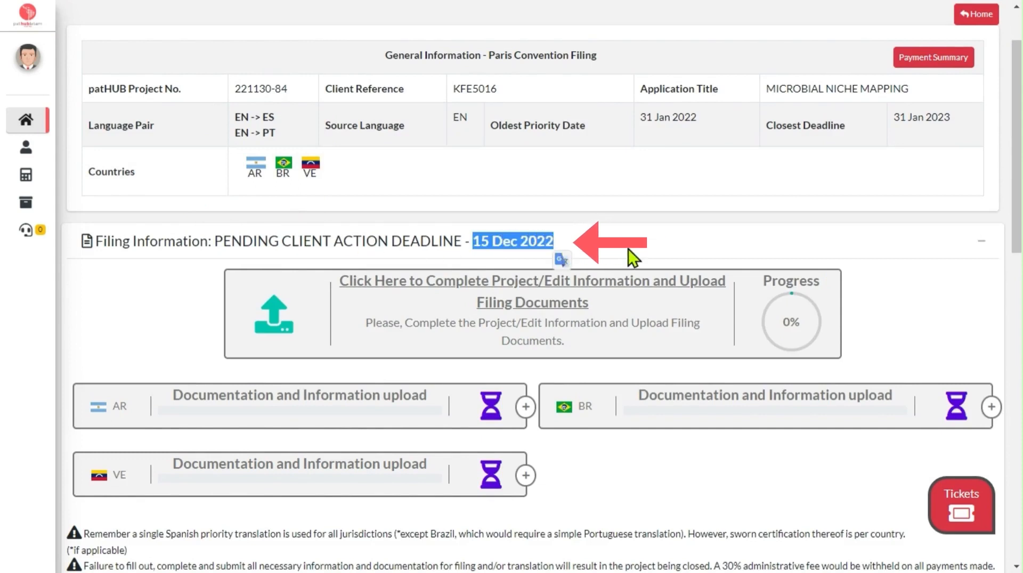
pyautogui.click(651, 247)
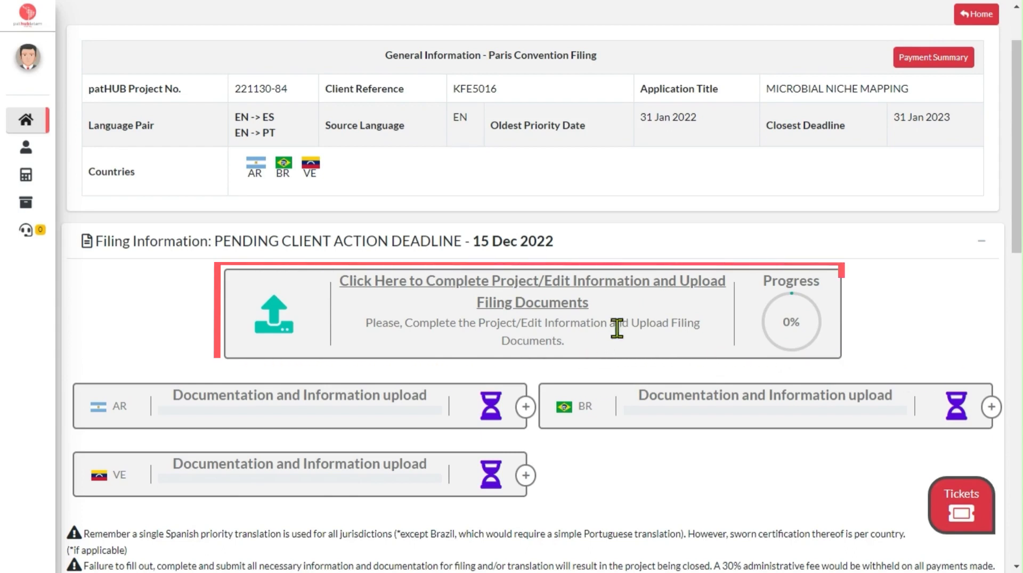
pyautogui.click(654, 286)
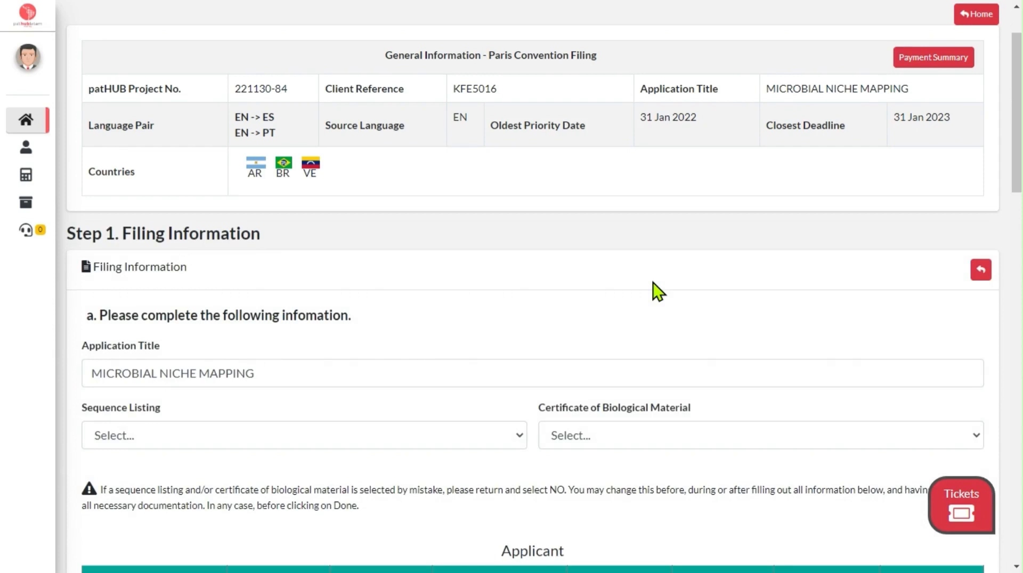
# Step: Set both Sequence Listing and Certificate of Biological Material to YES in the filing information
pyautogui.scroll(-2, 384, 308)
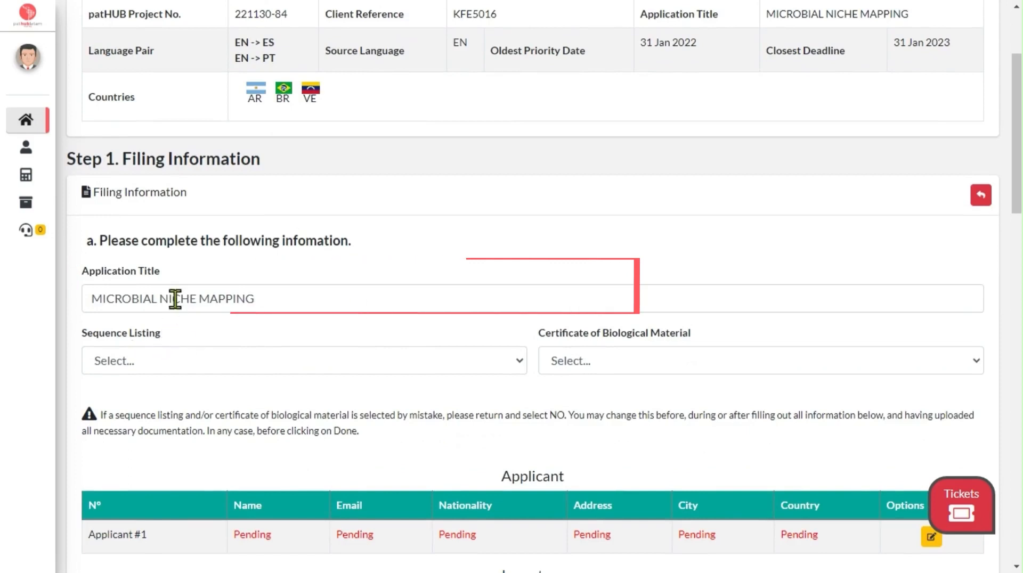
pyautogui.click(198, 360)
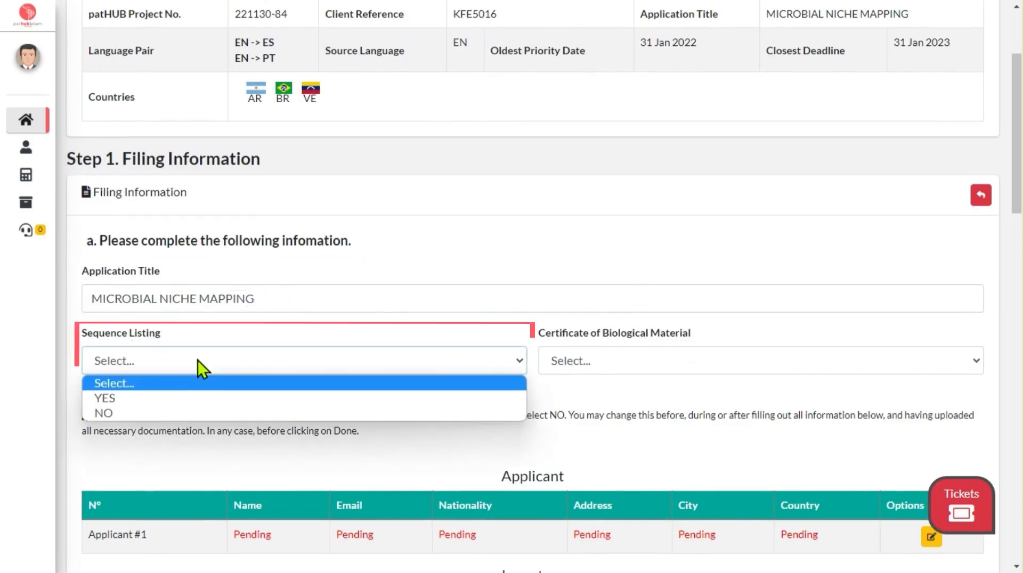
pyautogui.click(176, 397)
pyautogui.click(581, 368)
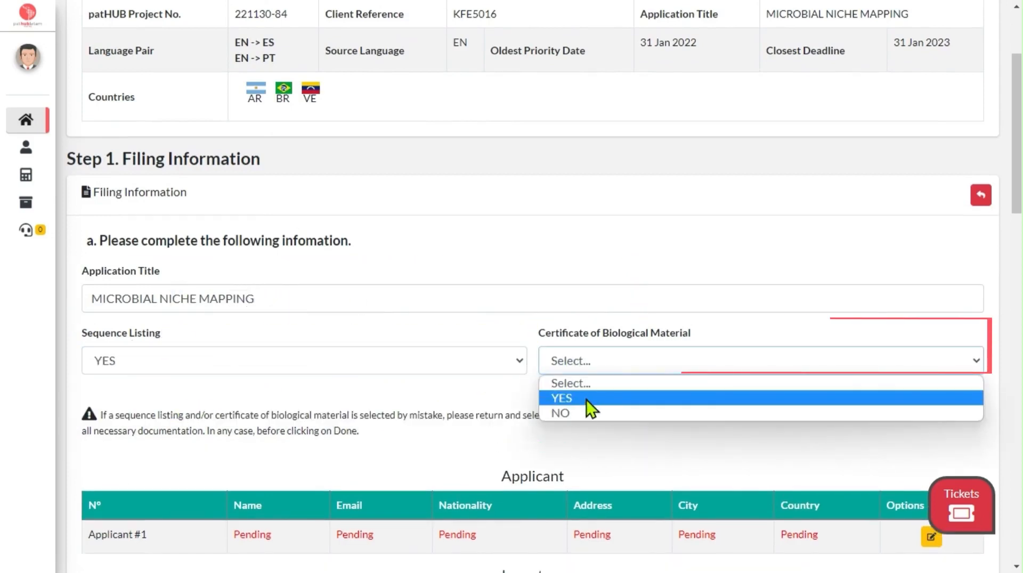
pyautogui.click(586, 400)
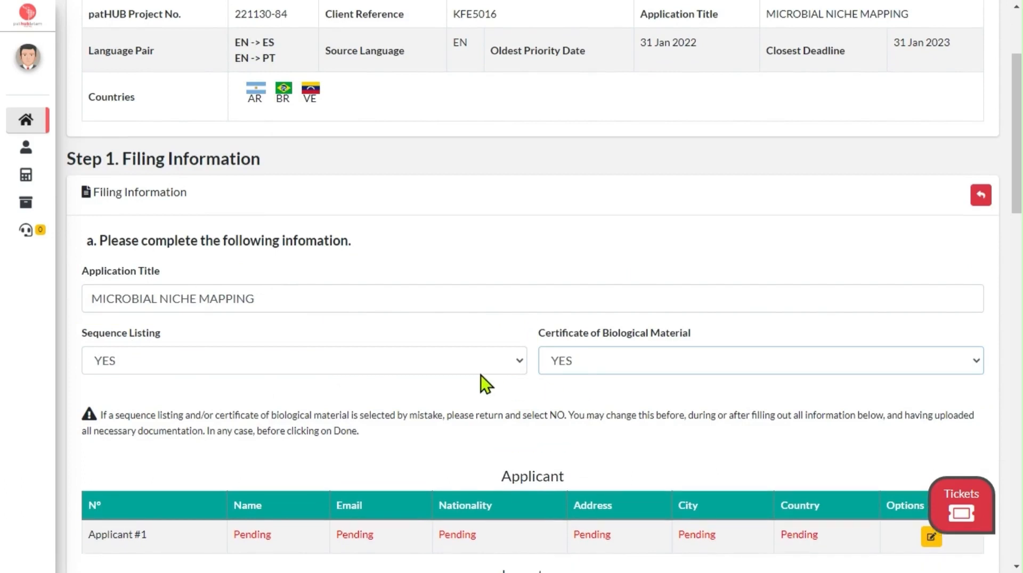
# Step: Open Applicant #1 for editing and set the applicant type to Company
pyautogui.scroll(-1, 481, 368)
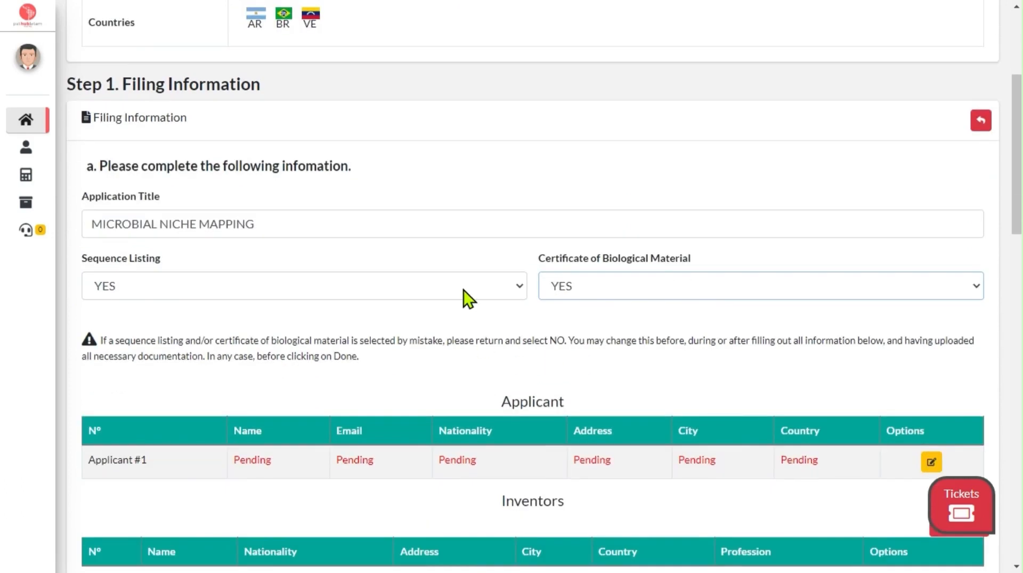
pyautogui.scroll(-2, 463, 296)
pyautogui.scroll(-2, 464, 296)
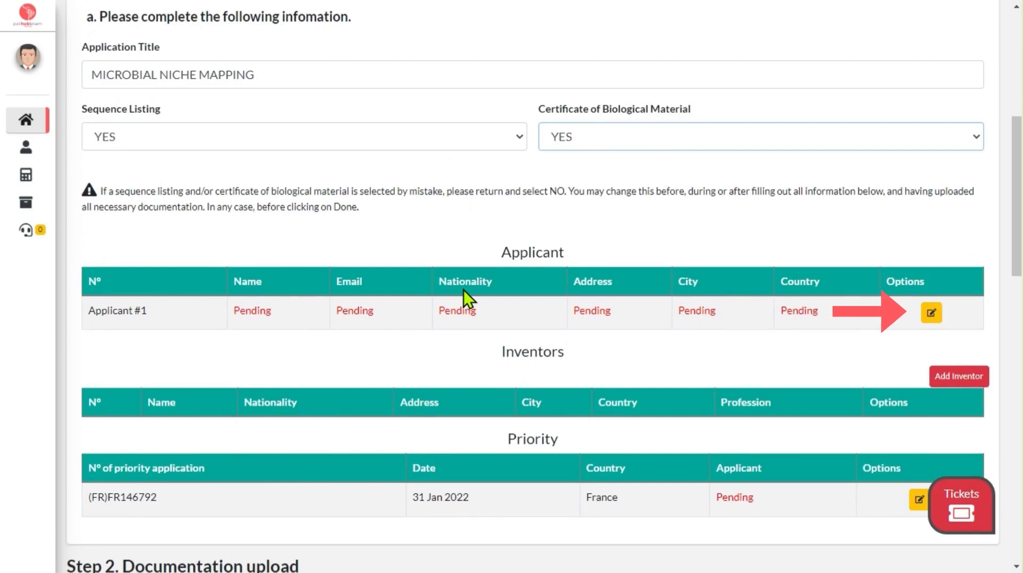
pyautogui.click(932, 316)
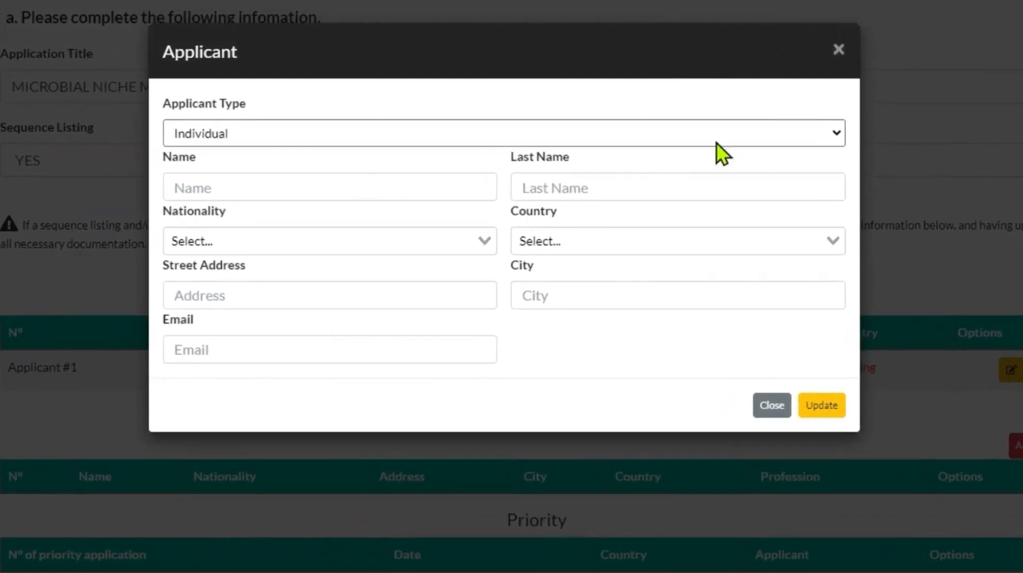
pyautogui.click(836, 132)
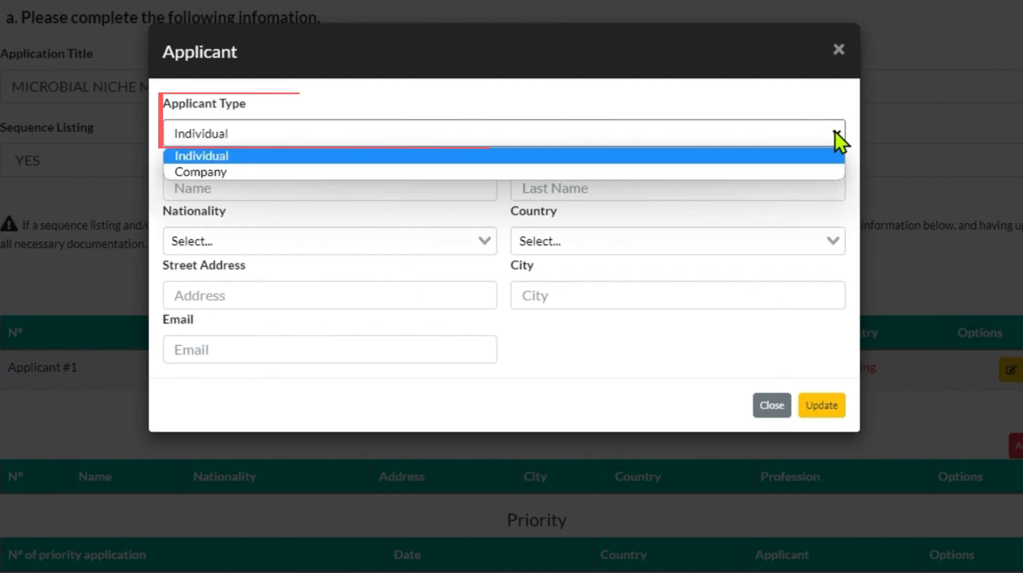
pyautogui.click(821, 157)
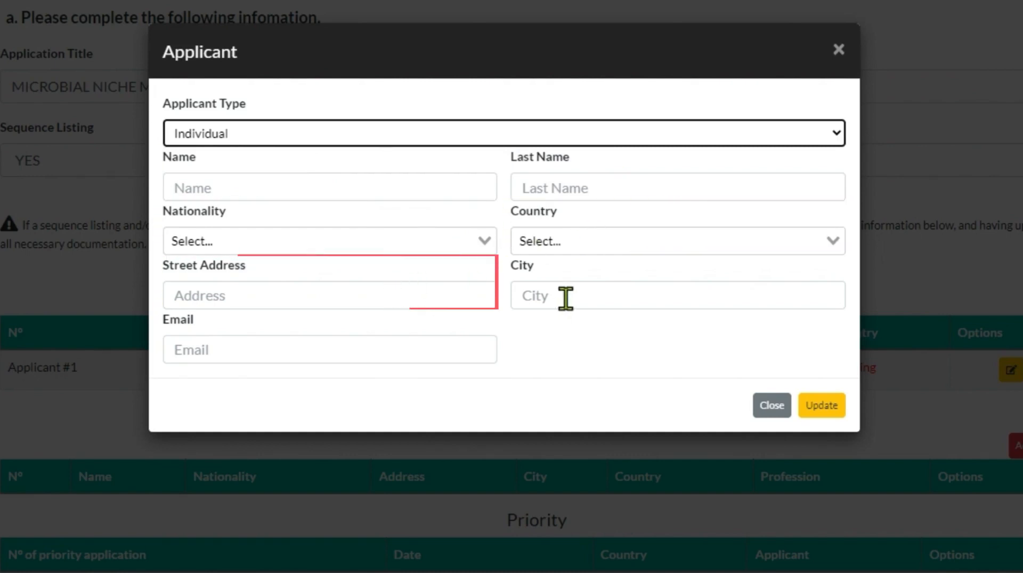
pyautogui.click(369, 138)
pyautogui.click(367, 171)
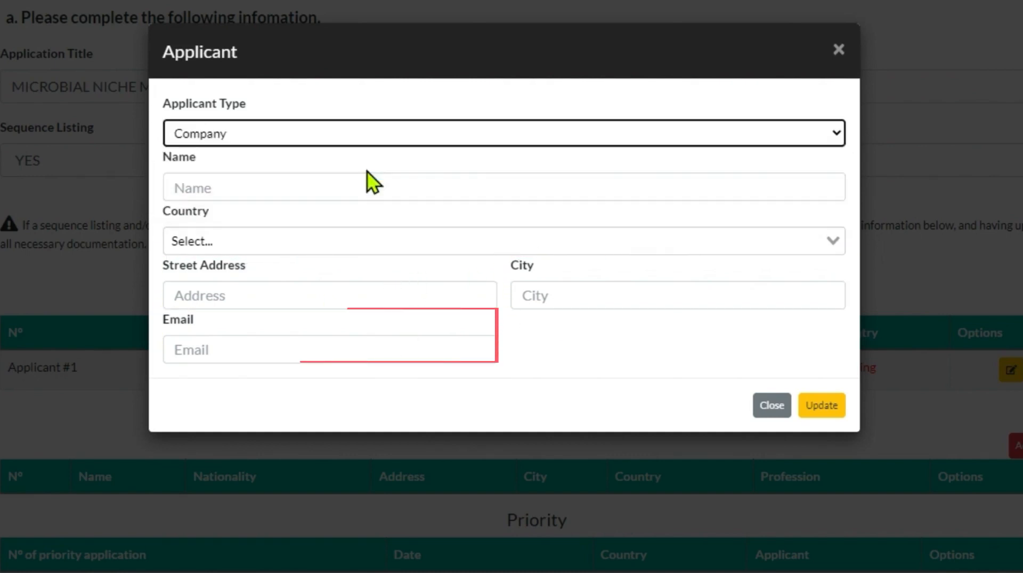
# Step: Enter ABC Co as the applicant's name and choose United States of America as its country
pyautogui.click(346, 189)
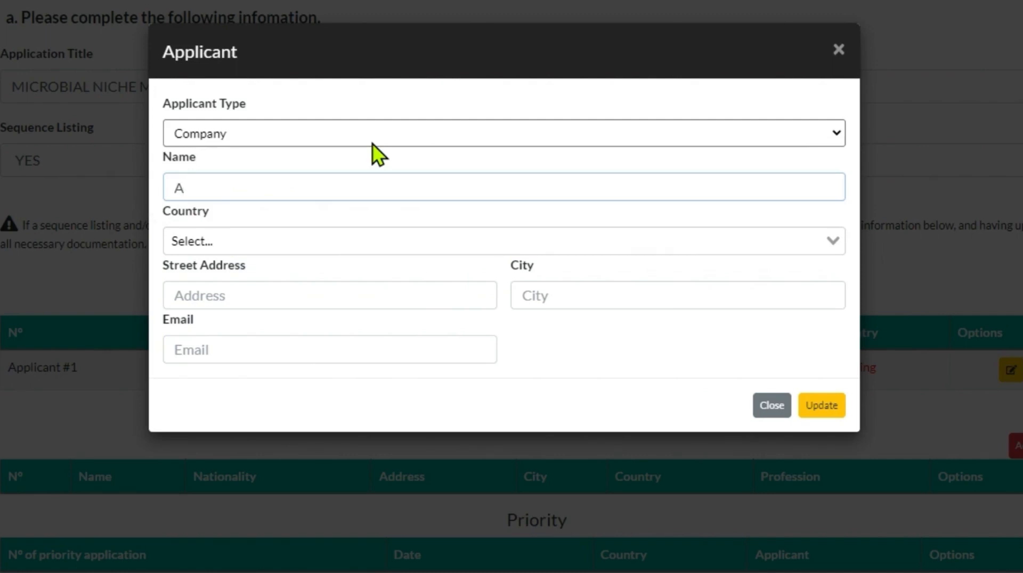
pyautogui.write('Co')
pyautogui.press('Tab')
pyautogui.write('united')
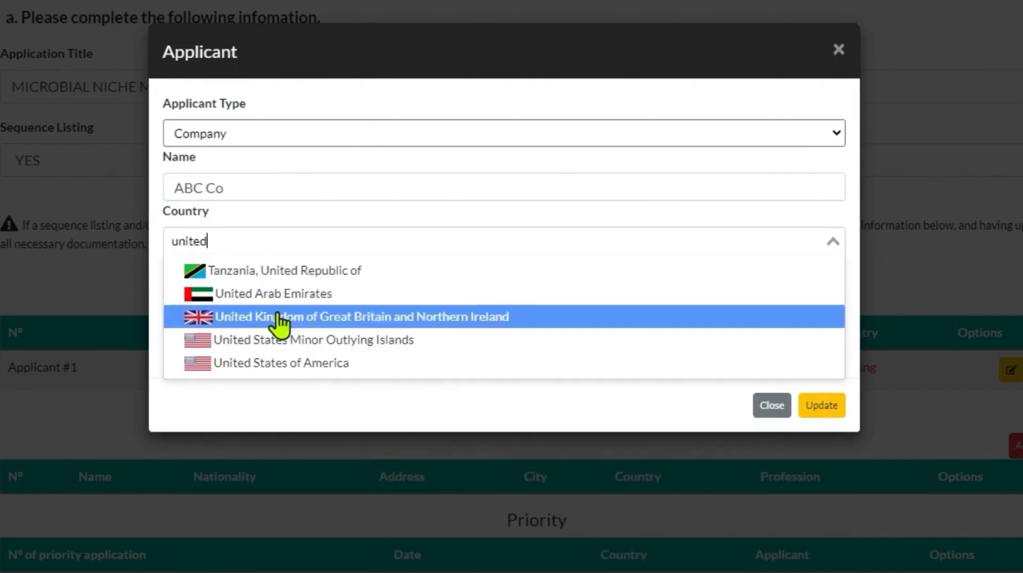
pyautogui.click(281, 366)
# Step: Fill in the applicant's street address, city and e-mail, and update the applicant record
pyautogui.click(271, 294)
pyautogui.write('Street 1')
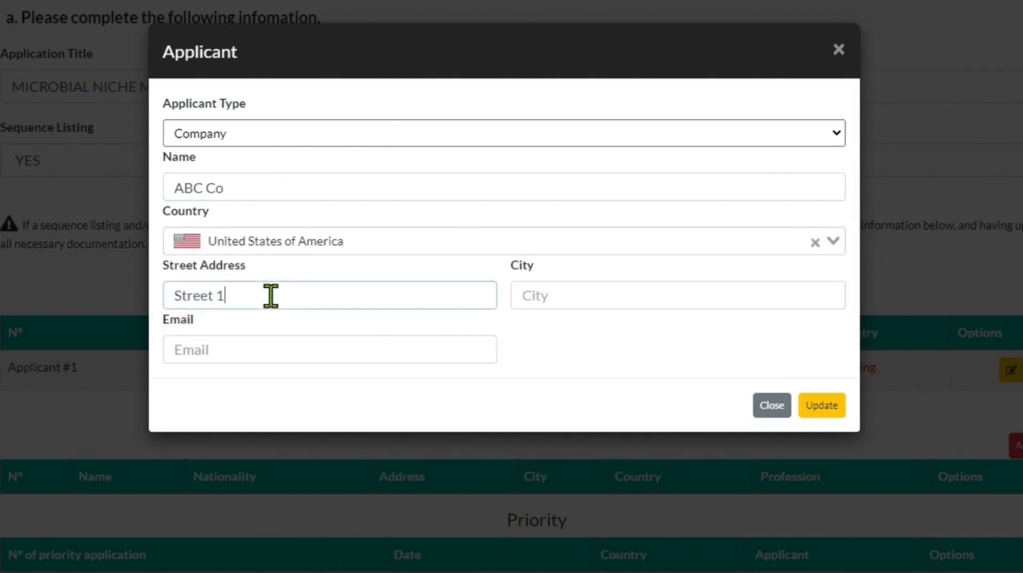
pyautogui.click(740, 297)
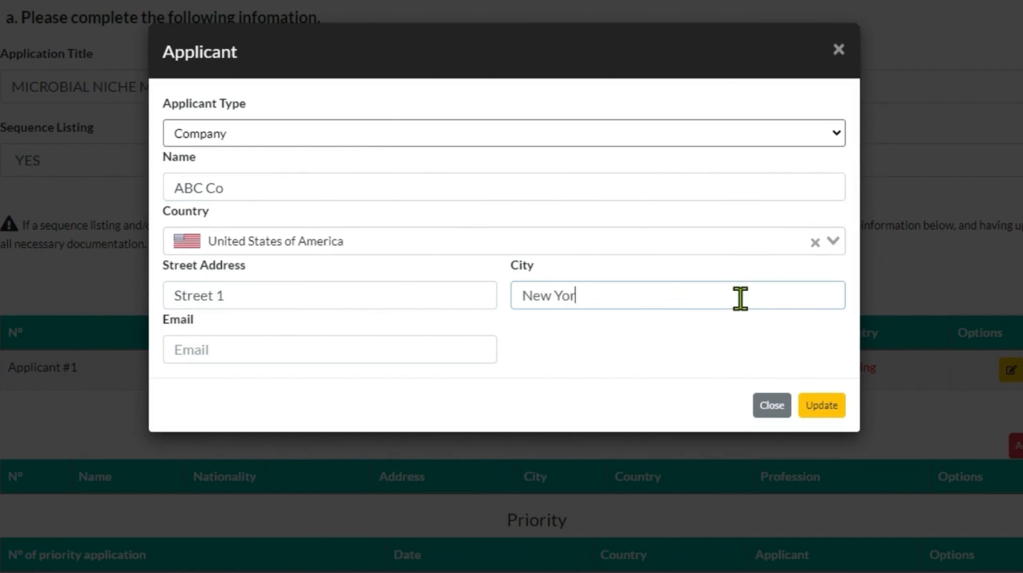
pyautogui.press('Tab')
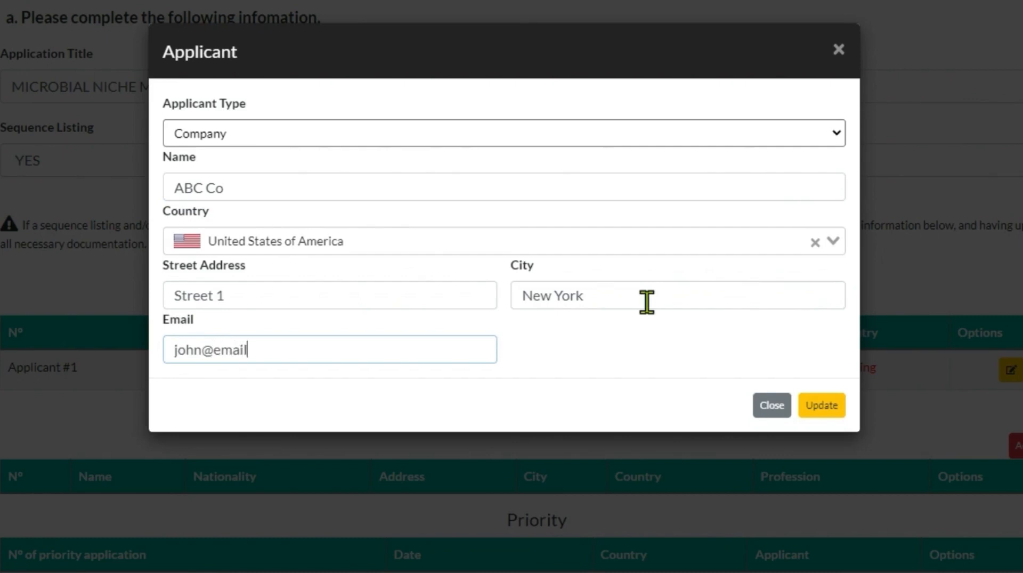
pyautogui.click(815, 407)
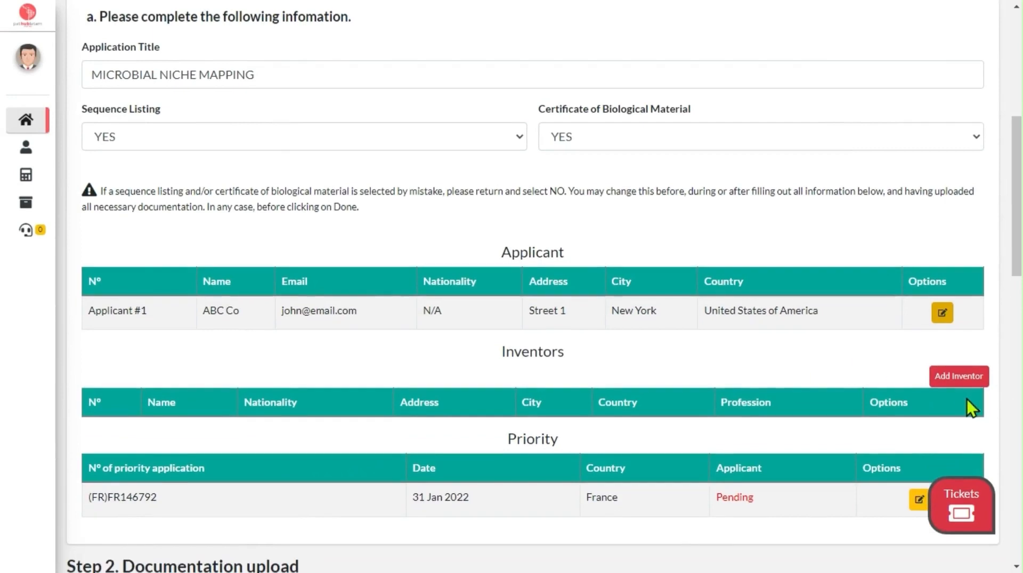
# Step: Add an inventor and enter the inventor's first name and last name
pyautogui.click(981, 408)
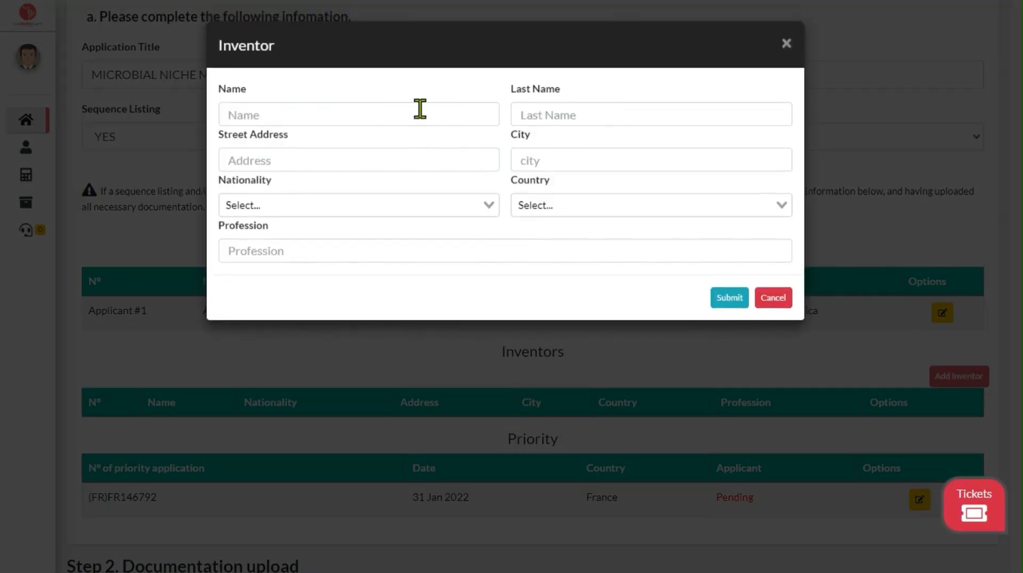
pyautogui.click(417, 111)
pyautogui.write('John')
pyautogui.press('Tab')
pyautogui.write('Smith')
pyautogui.press('Tab')
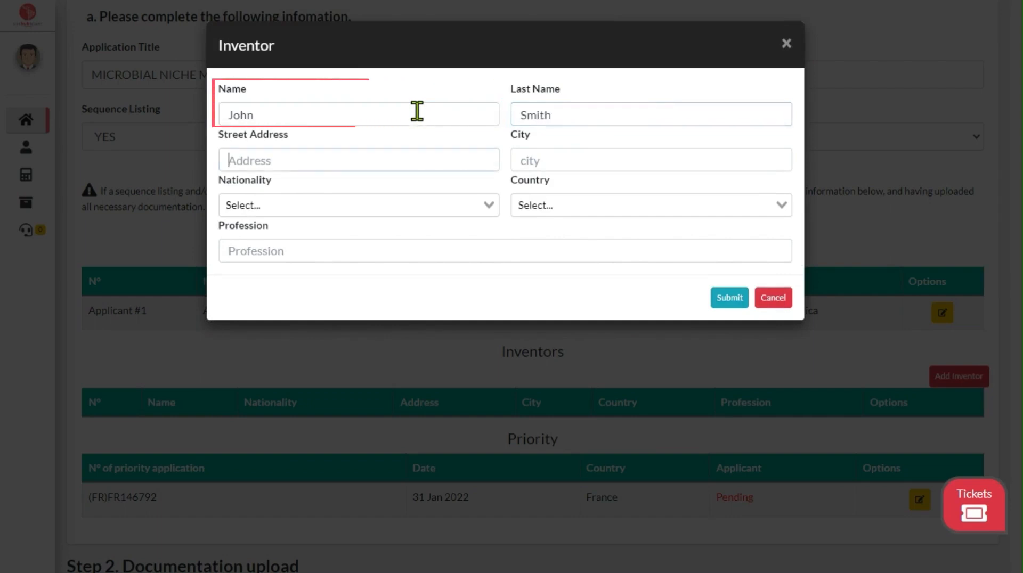
# Step: Fill in the inventor's street address and city
pyautogui.write('Stree 1')
pyautogui.press('Tab')
pyautogui.write('New York')
pyautogui.press('Tab')
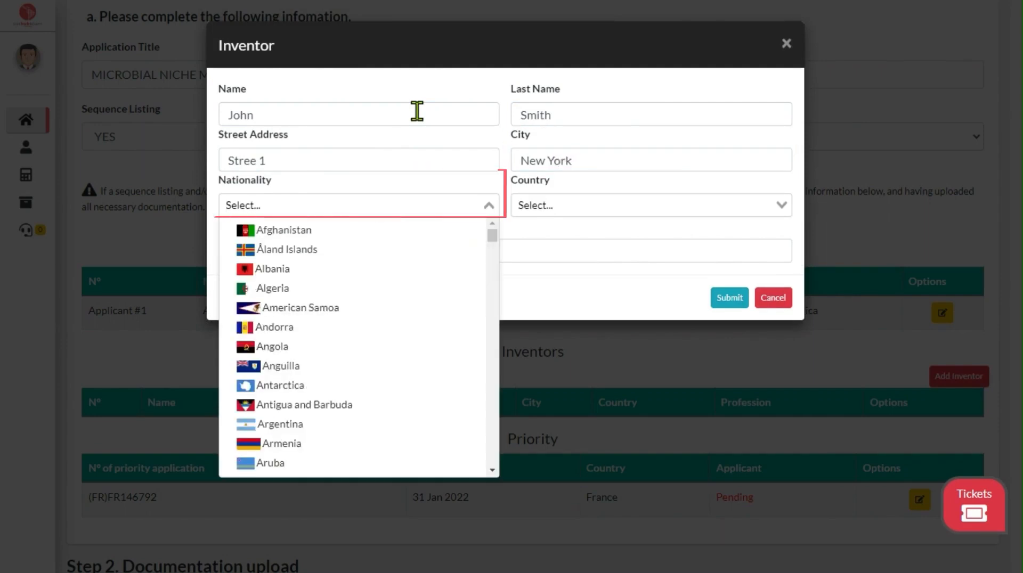
# Step: Choose United States of America as both the inventor's nationality and country
pyautogui.write('unit')
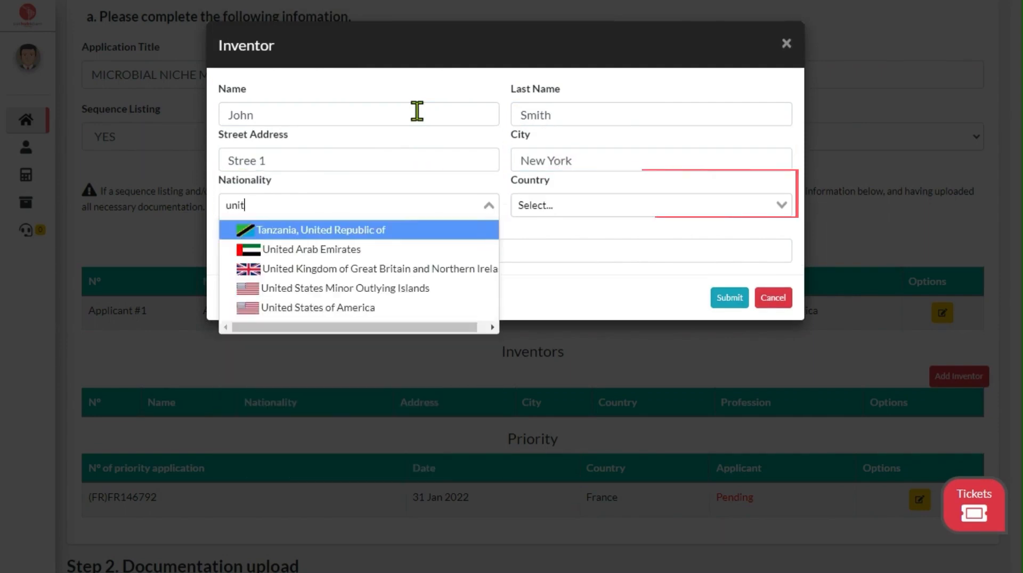
pyautogui.click(369, 309)
pyautogui.click(539, 207)
pyautogui.write('in')
pyautogui.press('BackSpace')
pyautogui.press('BackSpace')
pyautogui.write('unit')
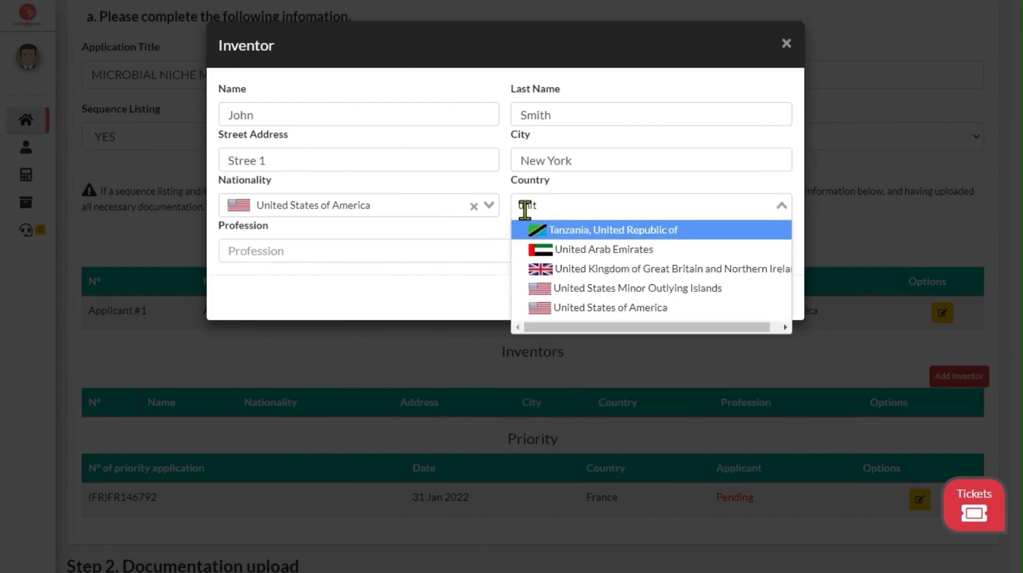
pyautogui.click(582, 309)
# Step: Enter Engineer as the inventor's profession and submit the inventor record
pyautogui.click(424, 248)
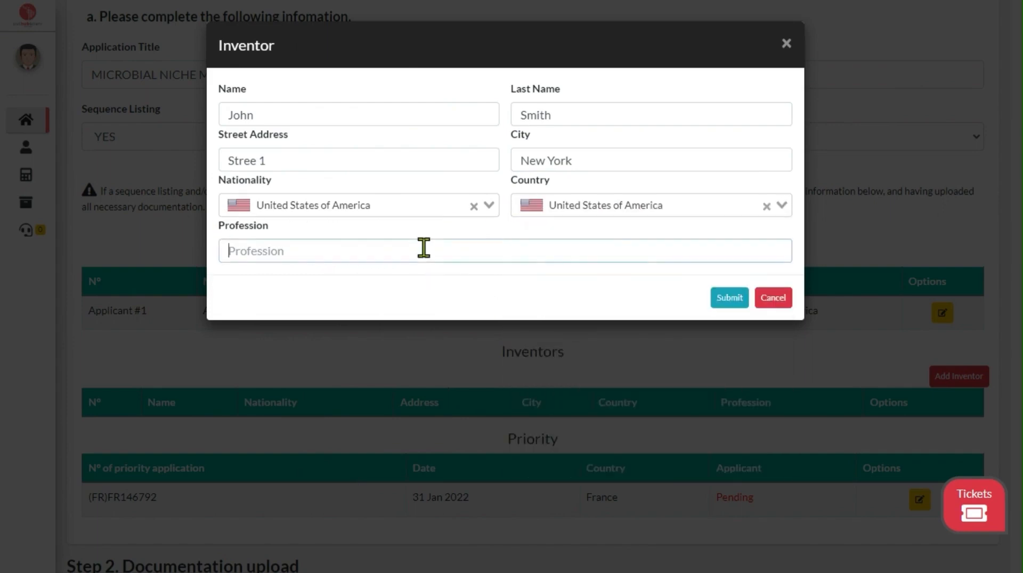
pyautogui.write('Engineer')
pyautogui.click(740, 302)
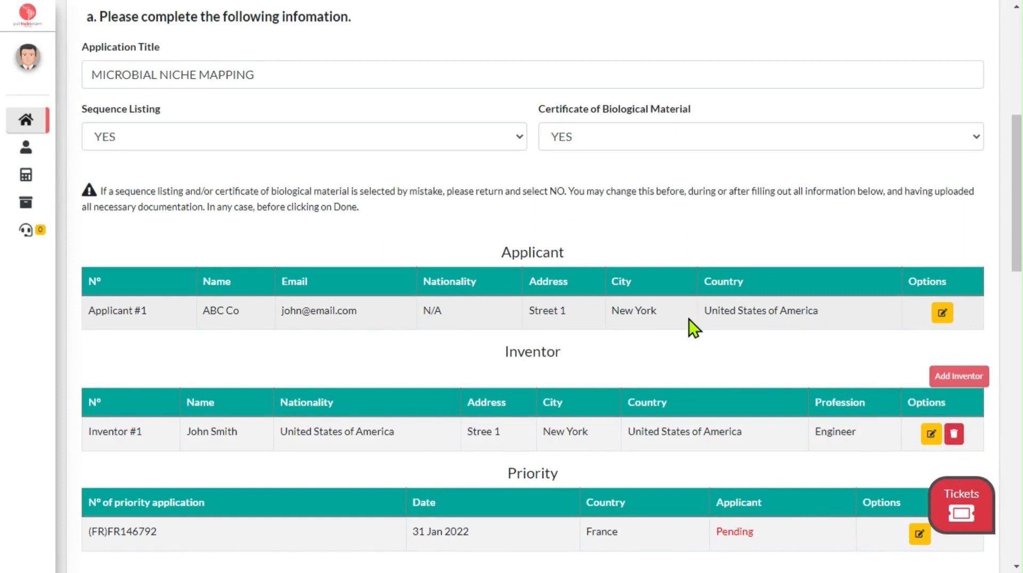
# Step: Assign the existing applicant ABC Co to the French priority application and update the priority record
pyautogui.scroll(-3, 689, 319)
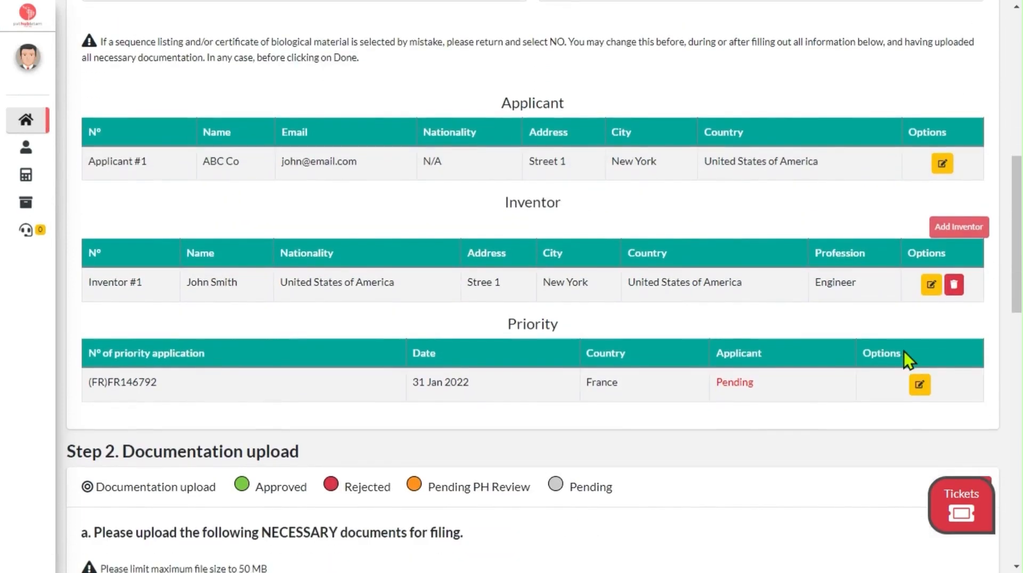
pyautogui.click(924, 387)
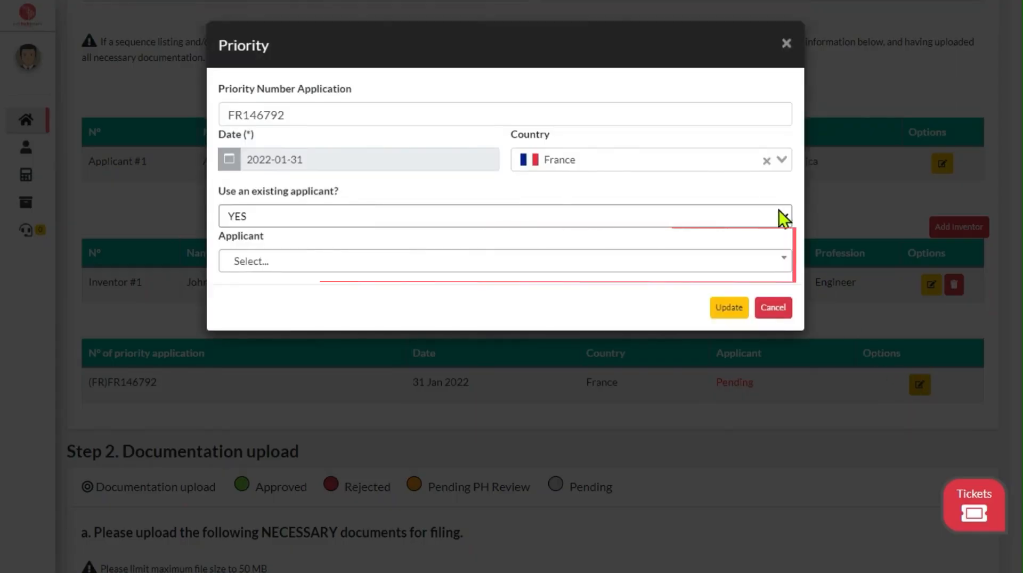
pyautogui.click(754, 267)
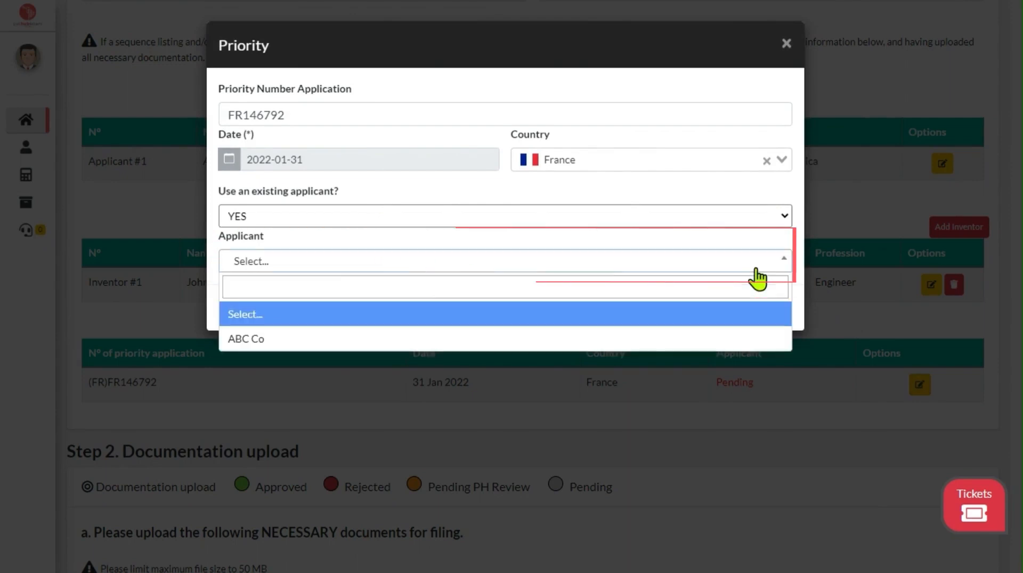
pyautogui.click(327, 340)
pyautogui.click(735, 312)
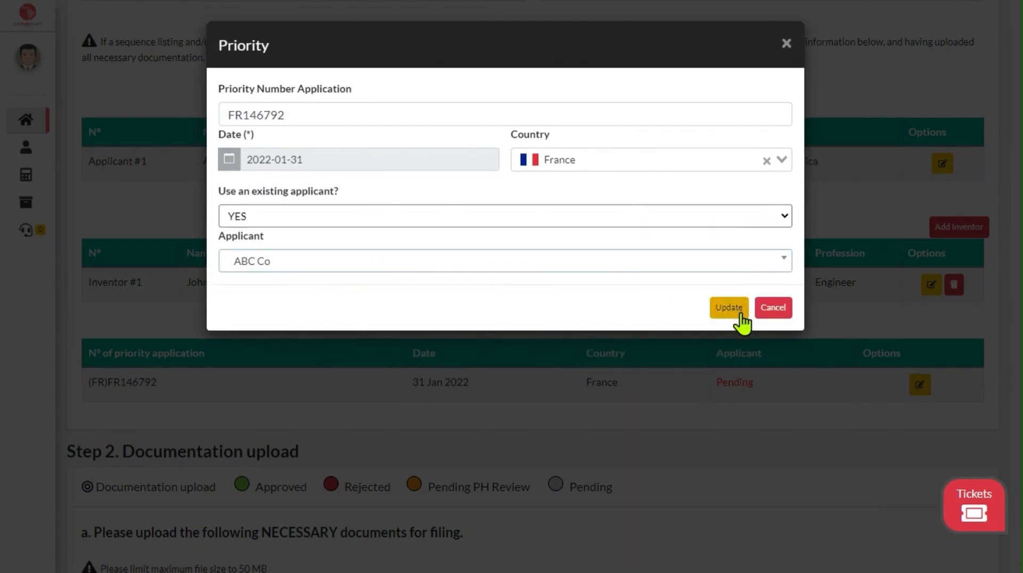
# Step: Upload Final specification EN.docx from the CONVENTIONAL folder as the required Final Specification (Conv)
pyautogui.scroll(-6, 586, 317)
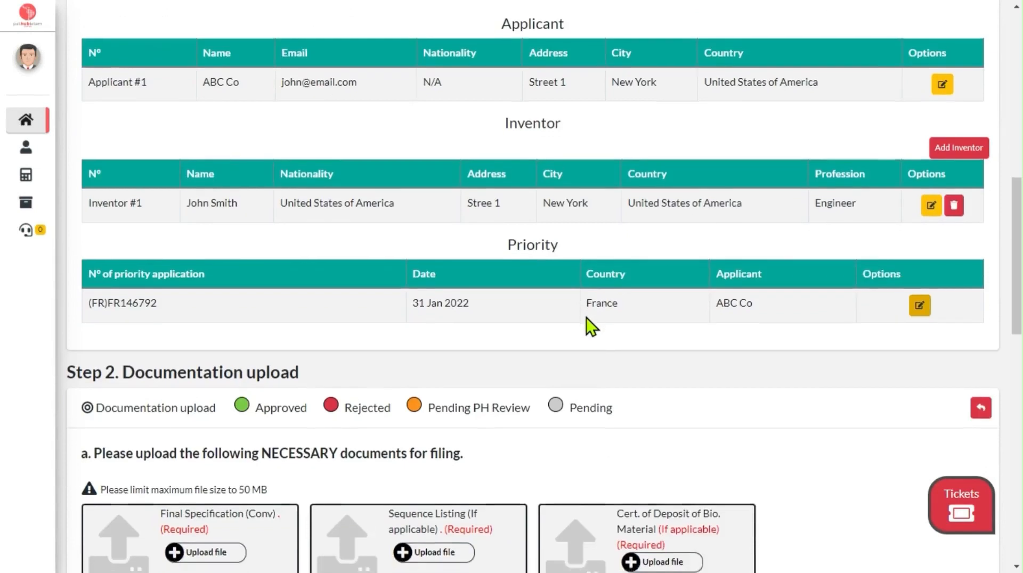
pyautogui.scroll(-1, 586, 317)
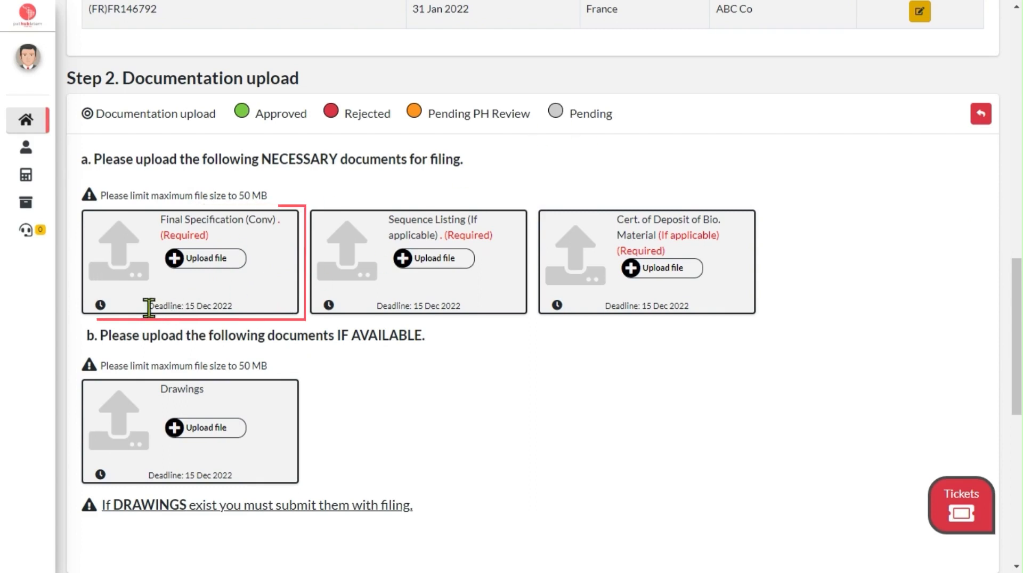
pyautogui.moveTo(148, 306); pyautogui.dragTo(253, 308)
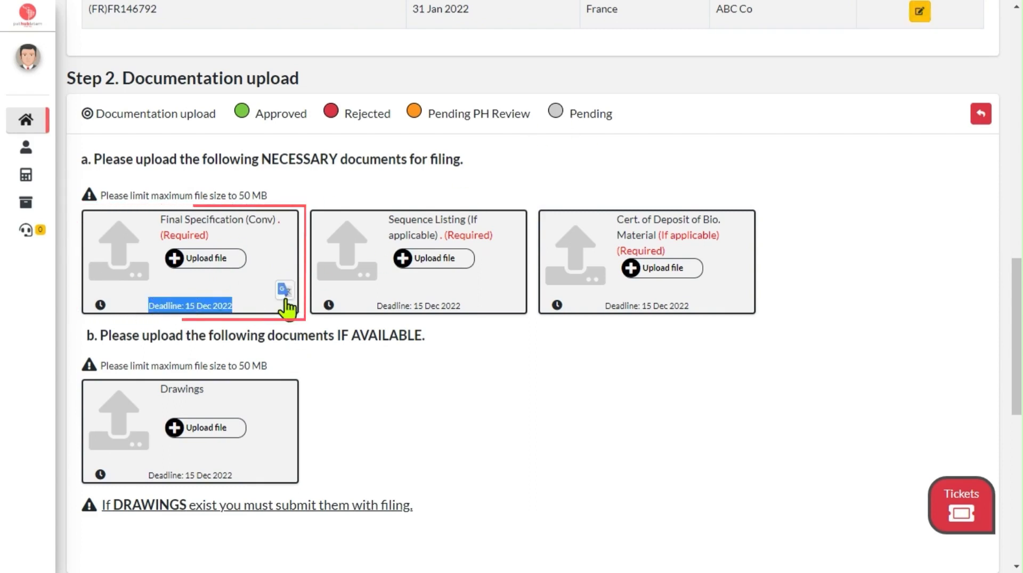
pyautogui.click(367, 377)
pyautogui.click(221, 263)
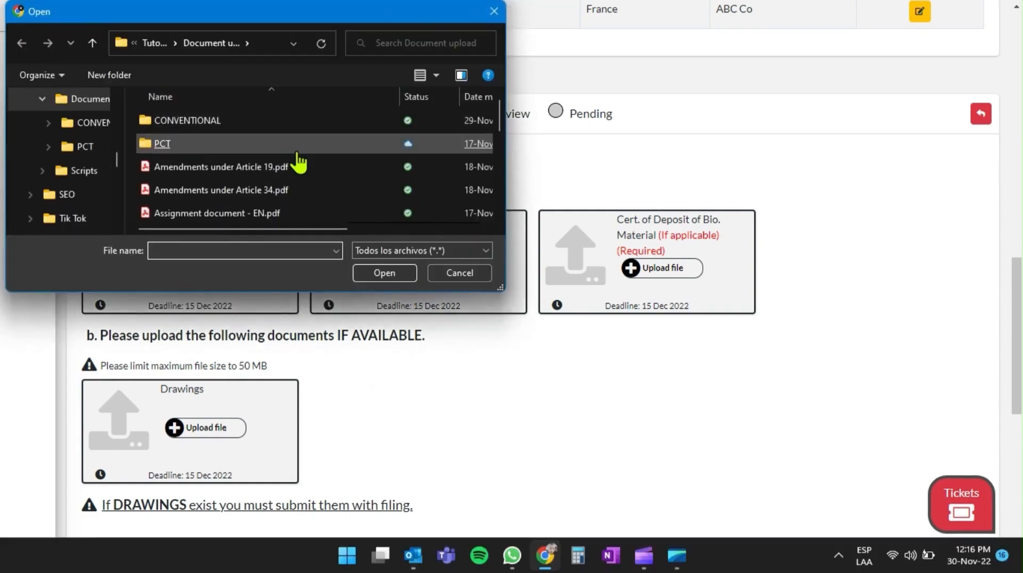
pyautogui.scroll(-5, 297, 160)
pyautogui.scroll(6, 297, 163)
pyautogui.doubleClick(298, 120)
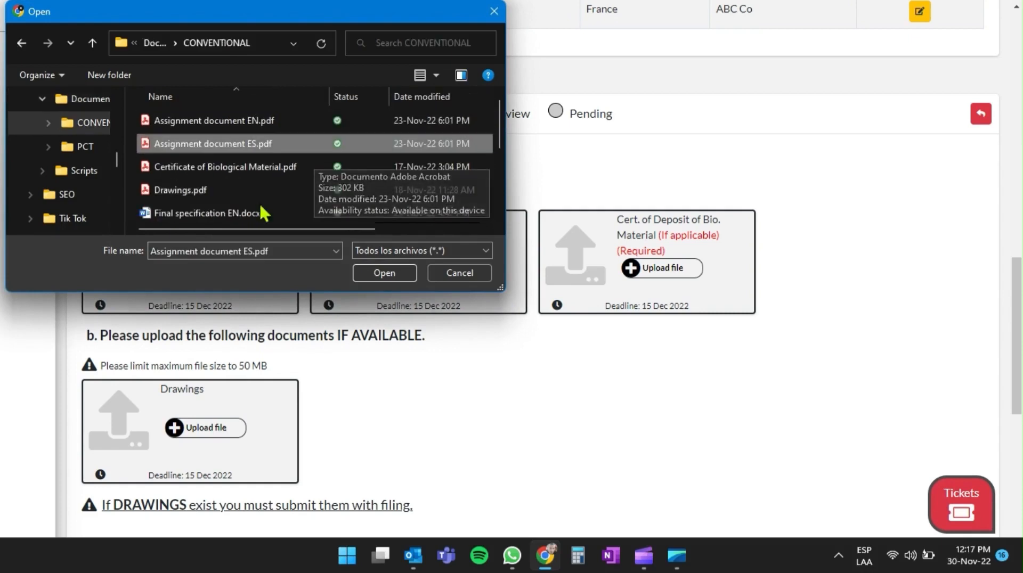
pyautogui.click(226, 212)
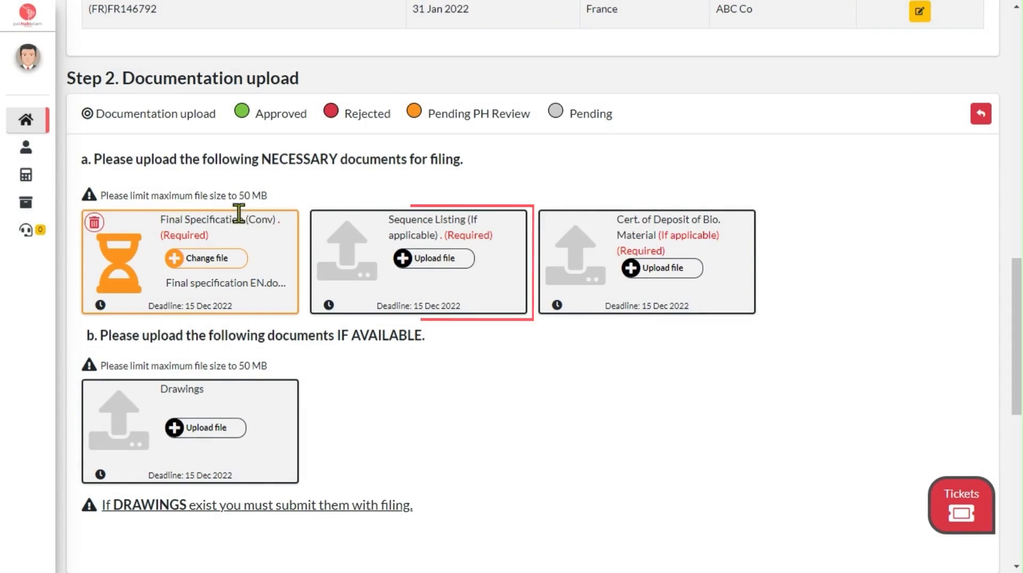
# Step: Upload SEQUENCE LISTING.TXT as the Sequence Listing and Certificate of Biological Material.pdf as the Cert. of Deposit of Bio. Material
pyautogui.click(429, 259)
pyautogui.scroll(-3, 278, 184)
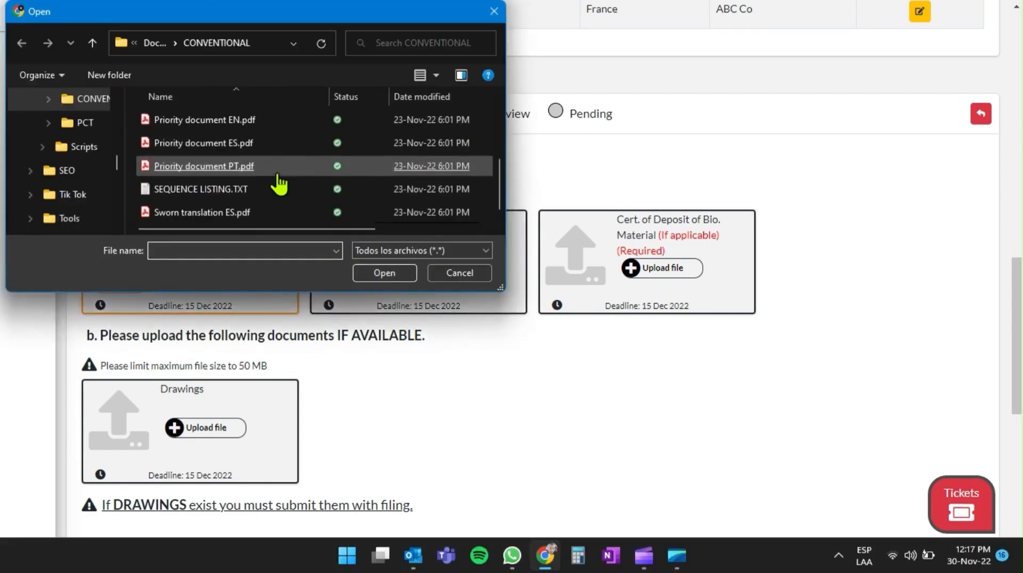
pyautogui.doubleClick(183, 195)
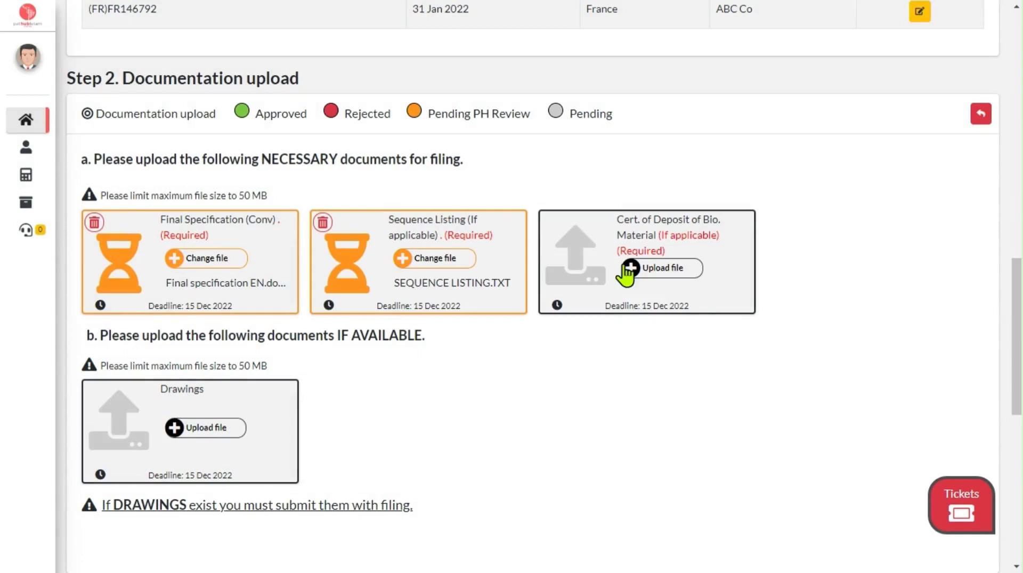
pyautogui.click(654, 269)
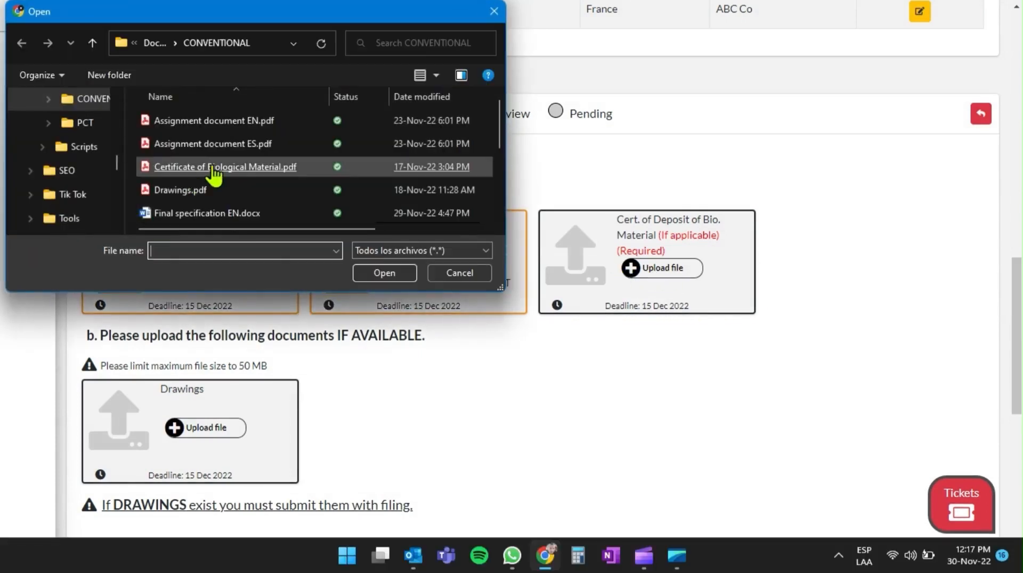
pyautogui.doubleClick(225, 166)
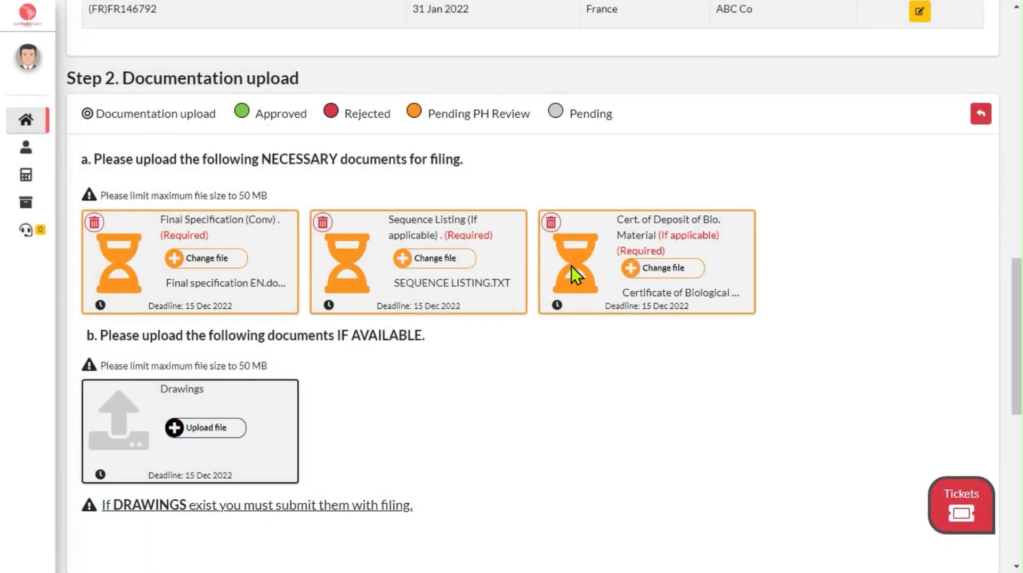
# Step: Upload Drawings.pdf as the Drawings document among the files to provide if available
pyautogui.scroll(14, 514, 325)
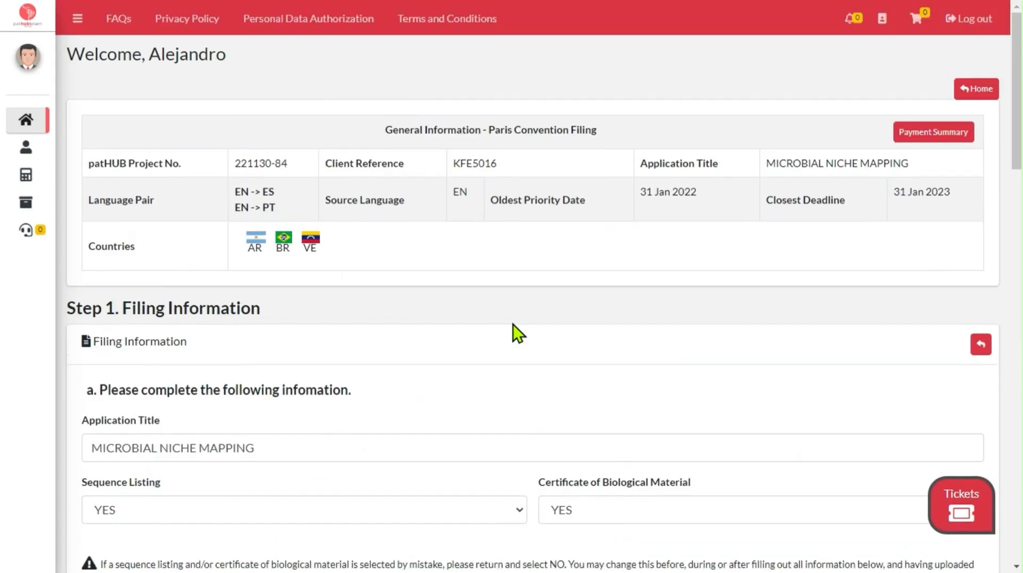
pyautogui.scroll(-3, 512, 324)
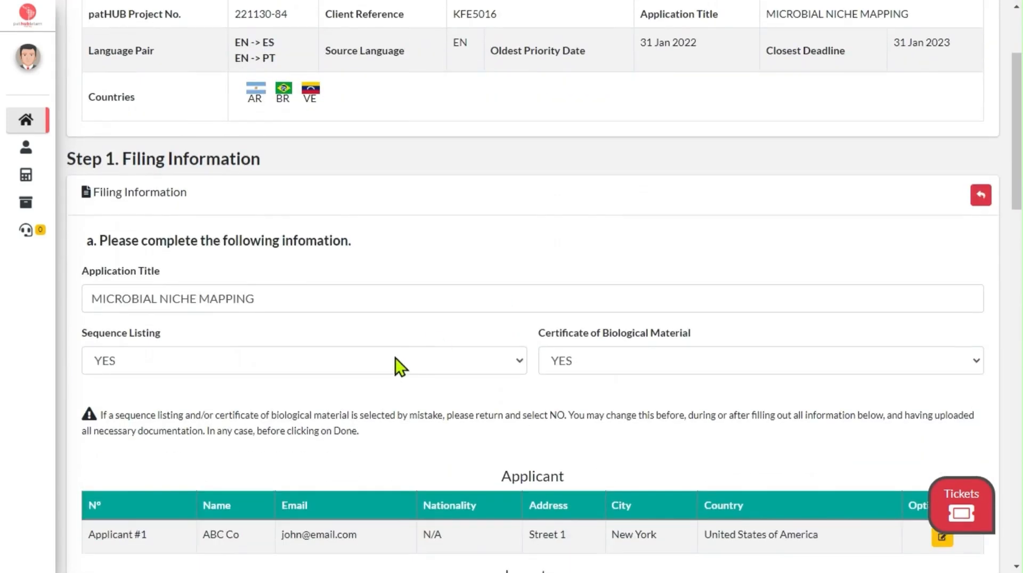
pyautogui.scroll(-6, 395, 359)
pyautogui.scroll(-8, 413, 403)
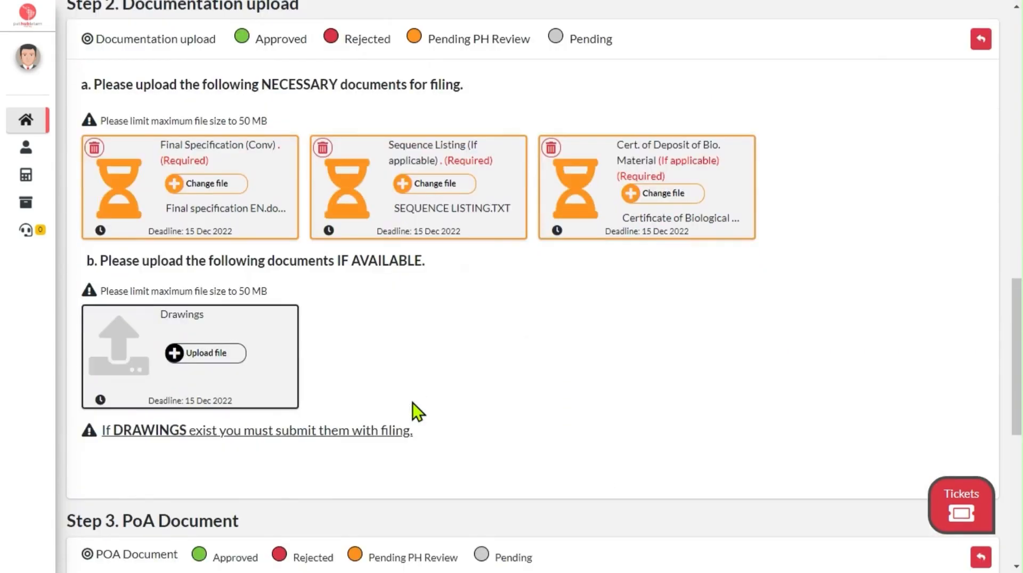
pyautogui.click(198, 353)
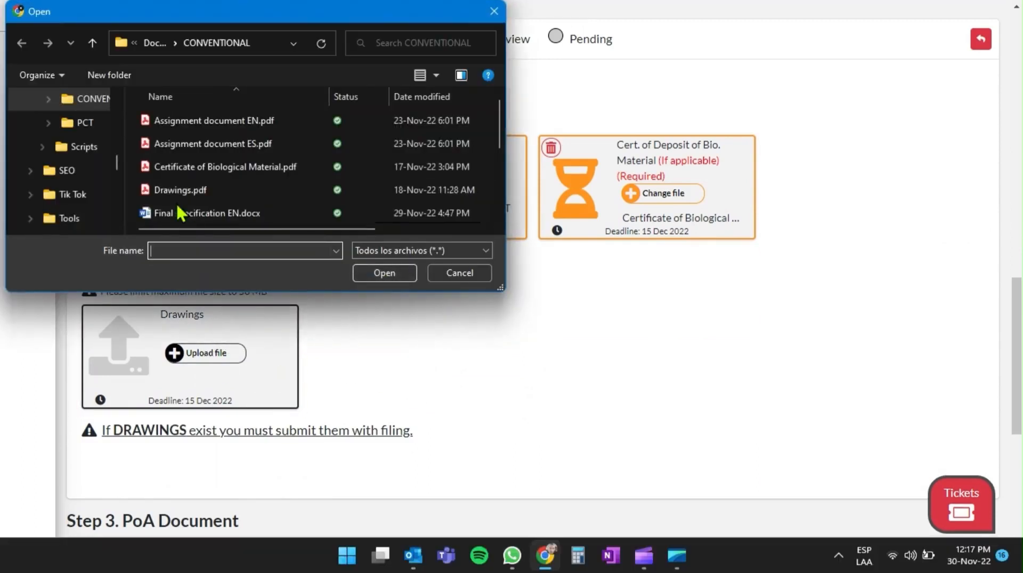
pyautogui.doubleClick(179, 190)
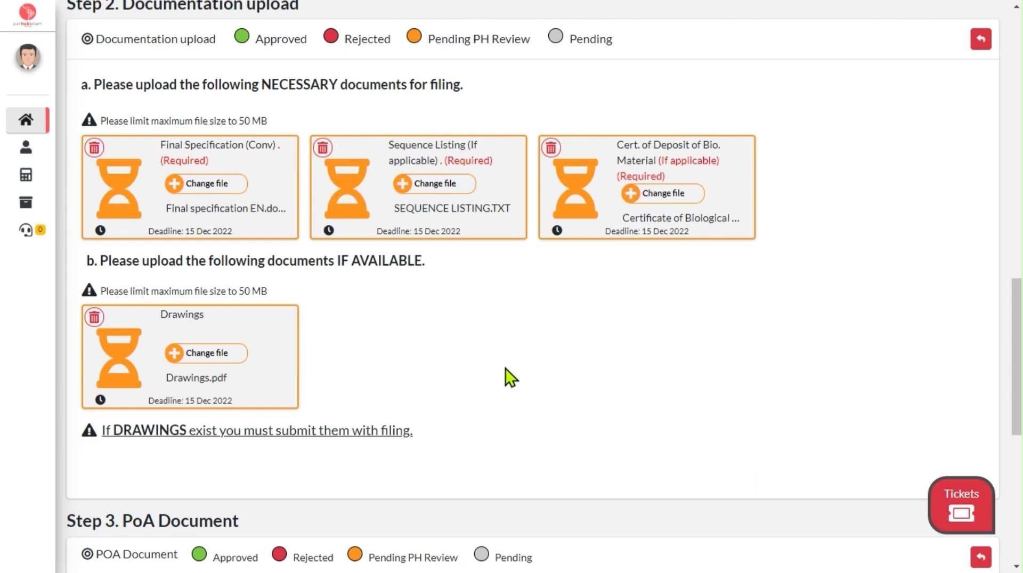
pyautogui.click(201, 354)
pyautogui.doubleClick(183, 199)
# Step: Try to download the blank POA Document form in the PoA Document section
pyautogui.scroll(-5, 486, 408)
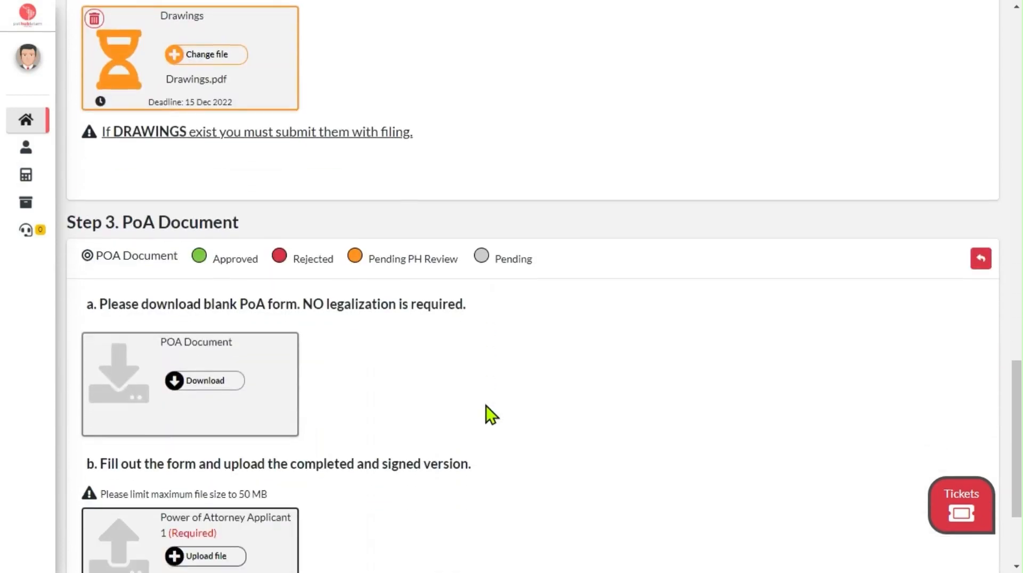
pyautogui.scroll(-1, 486, 407)
pyautogui.scroll(-1, 486, 406)
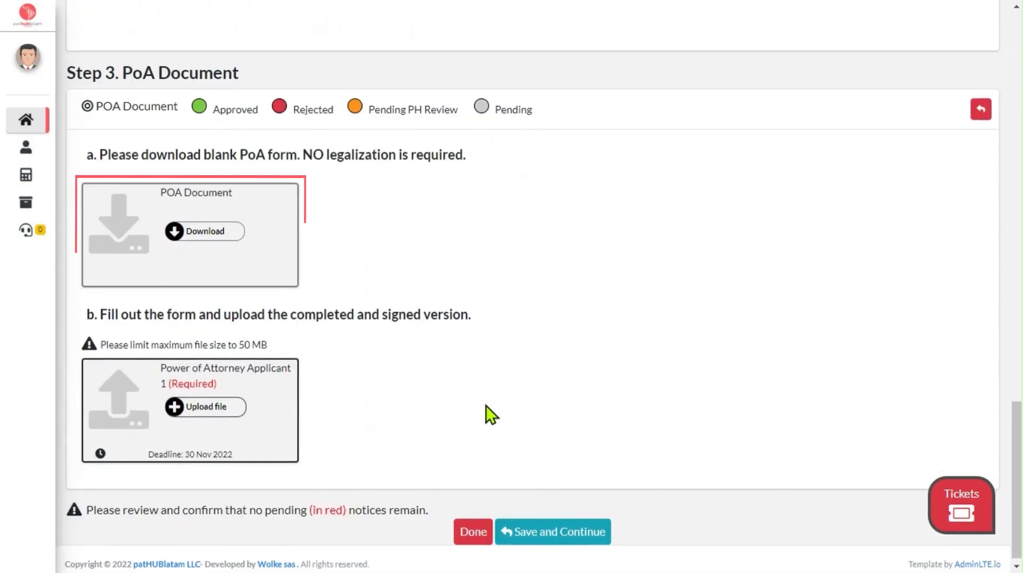
pyautogui.click(175, 232)
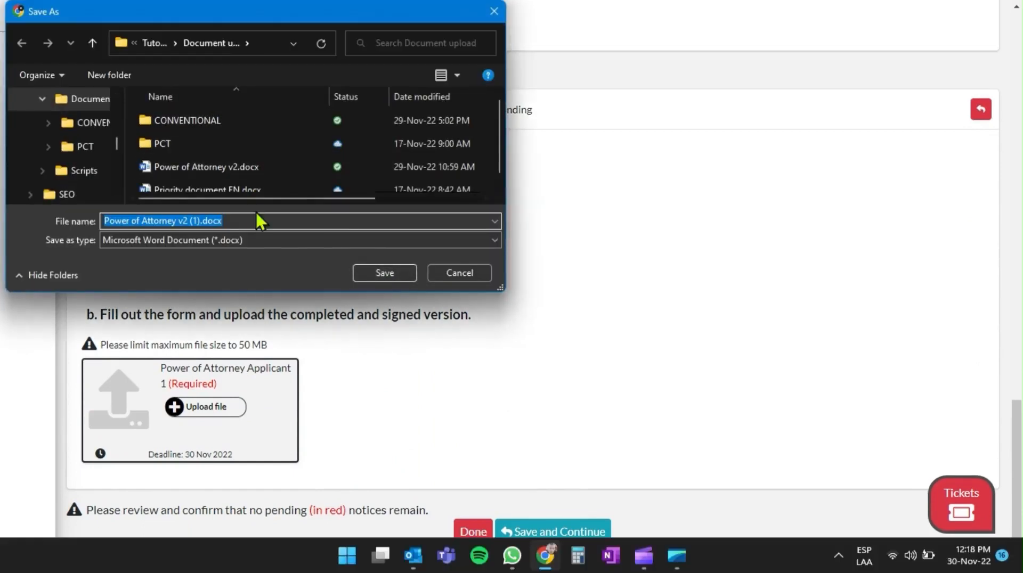
pyautogui.click(457, 276)
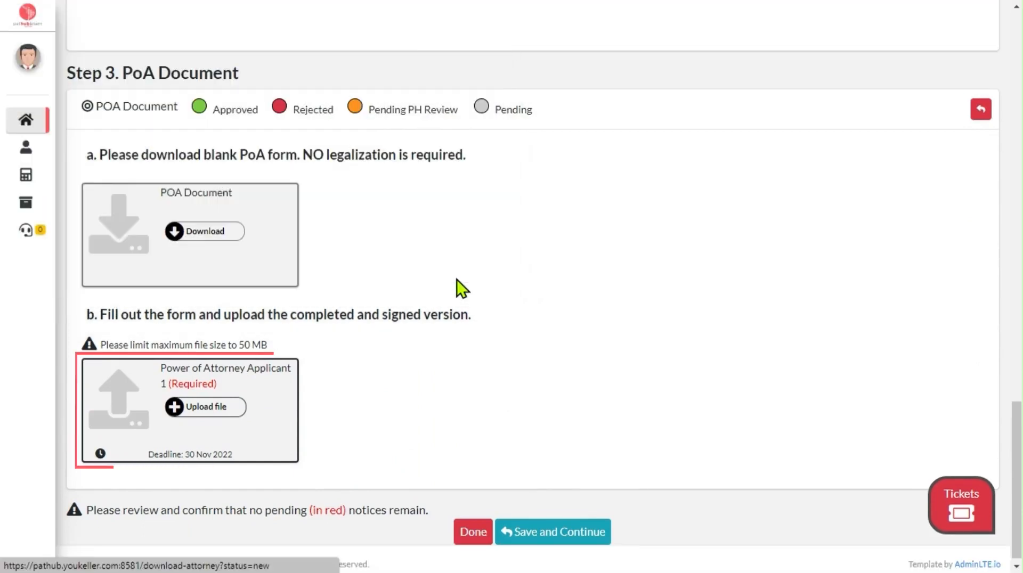
# Step: Upload Power of Attorney v2.docx from the Document upload folder as Power of Attorney Applicant 1, and save the project to continue another time
pyautogui.click(196, 411)
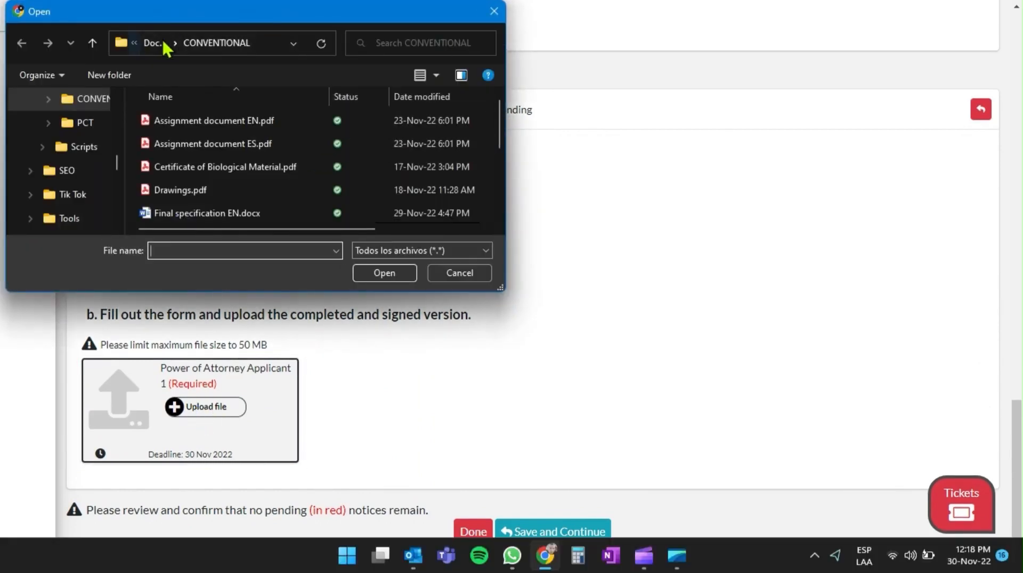
pyautogui.click(155, 43)
pyautogui.scroll(-5, 229, 137)
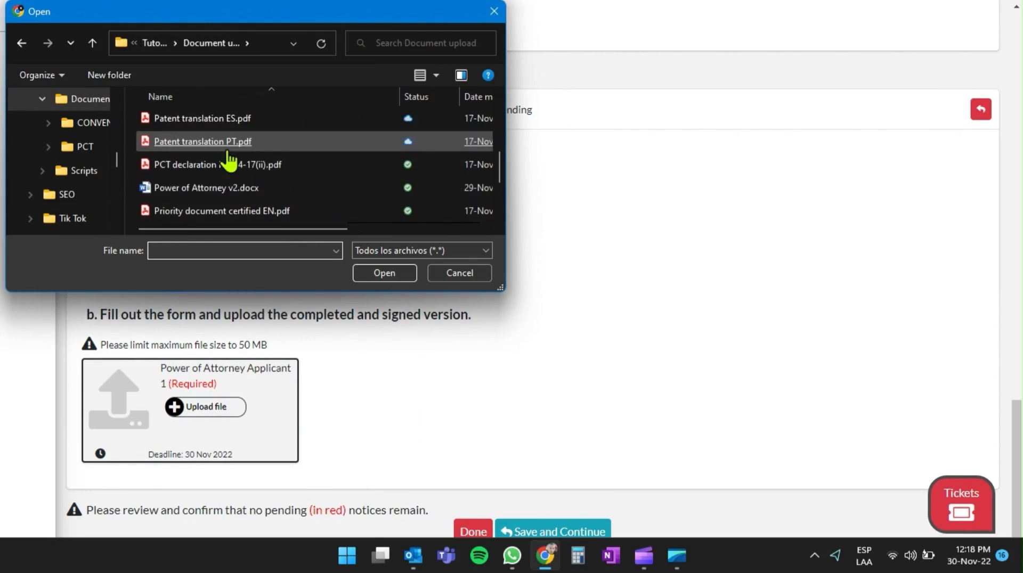
pyautogui.doubleClick(226, 188)
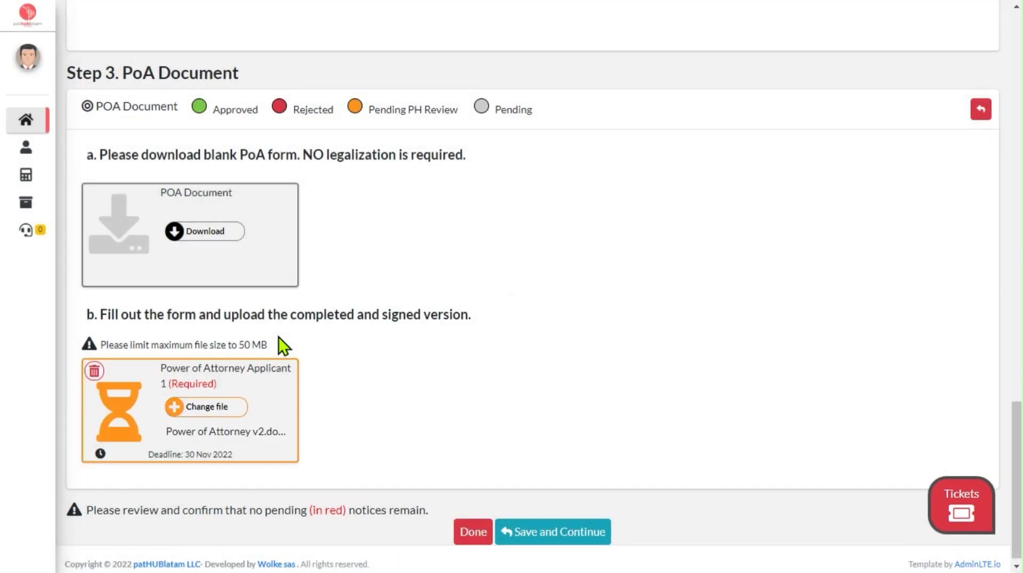
pyautogui.scroll(-1, 557, 395)
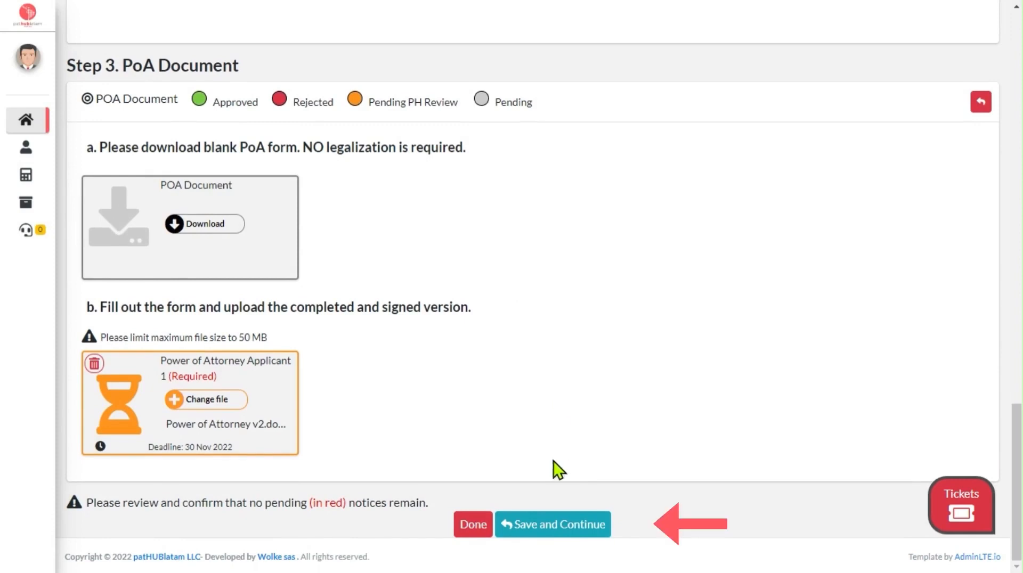
pyautogui.click(528, 525)
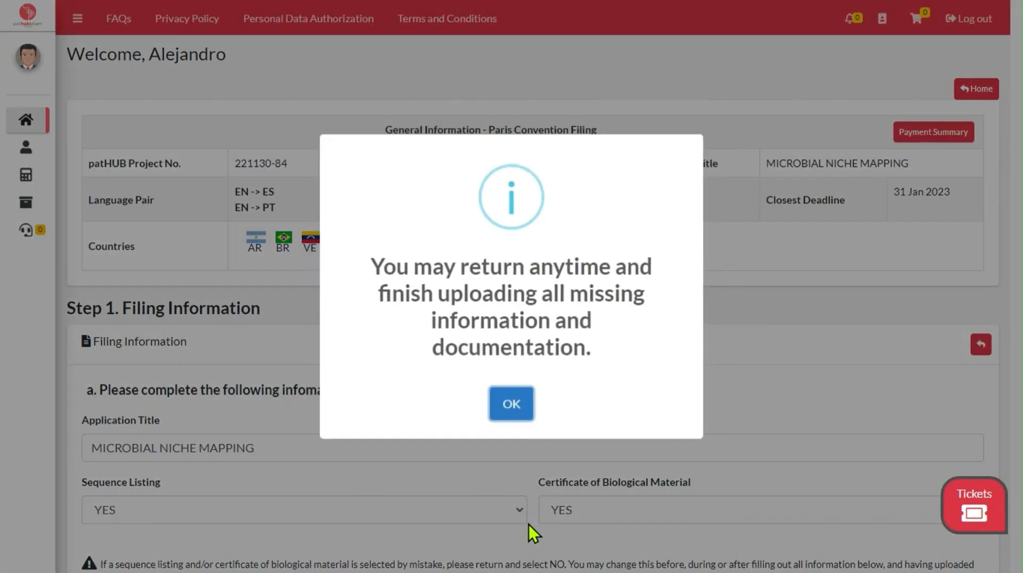
# Step: Reopen the project's filing information and mark all filing details and documents as done for patHUB verification
pyautogui.click(512, 404)
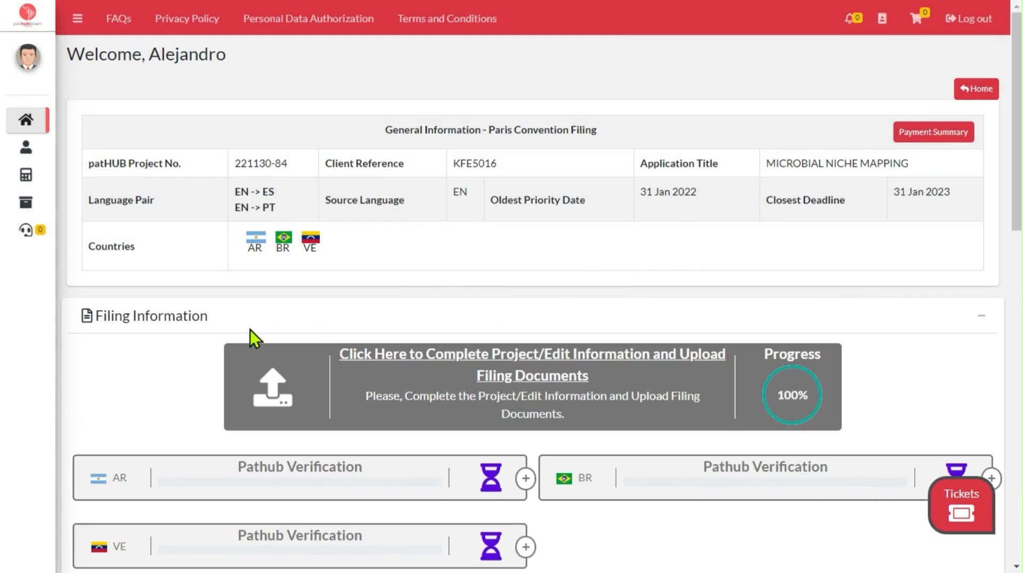
pyautogui.scroll(-2, 123, 369)
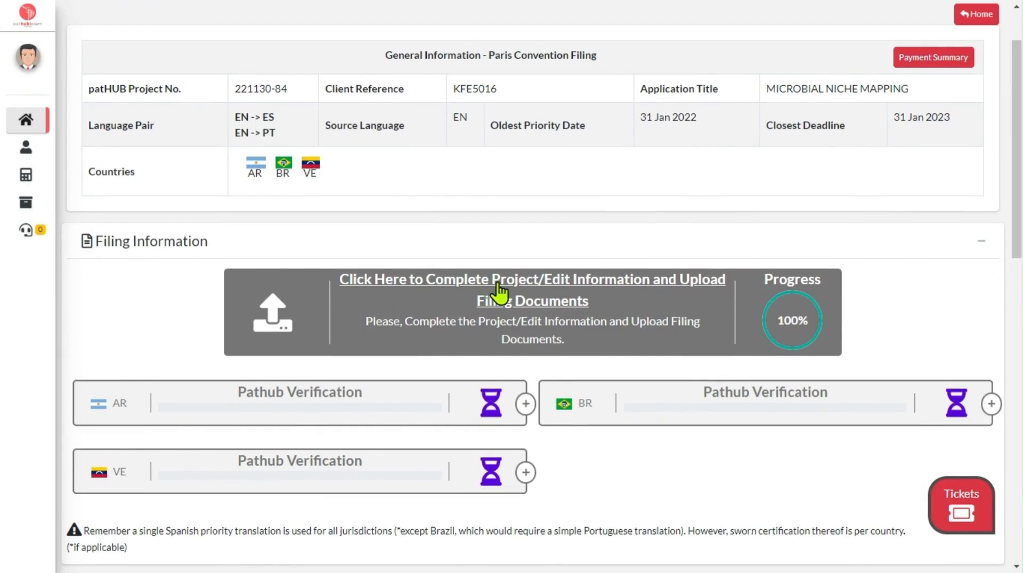
pyautogui.click(596, 279)
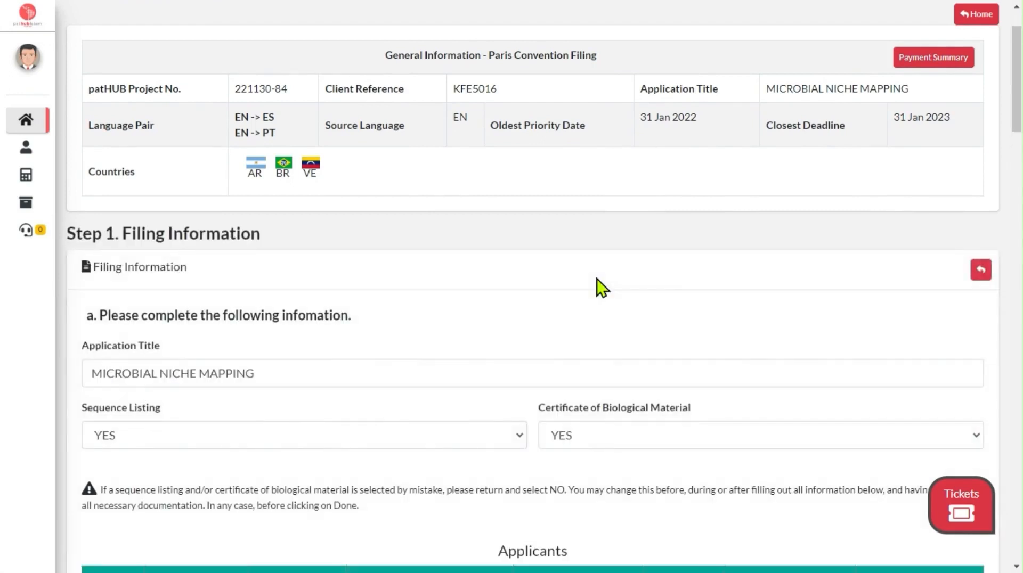
pyautogui.scroll(-1, 597, 279)
pyautogui.scroll(-15, 597, 279)
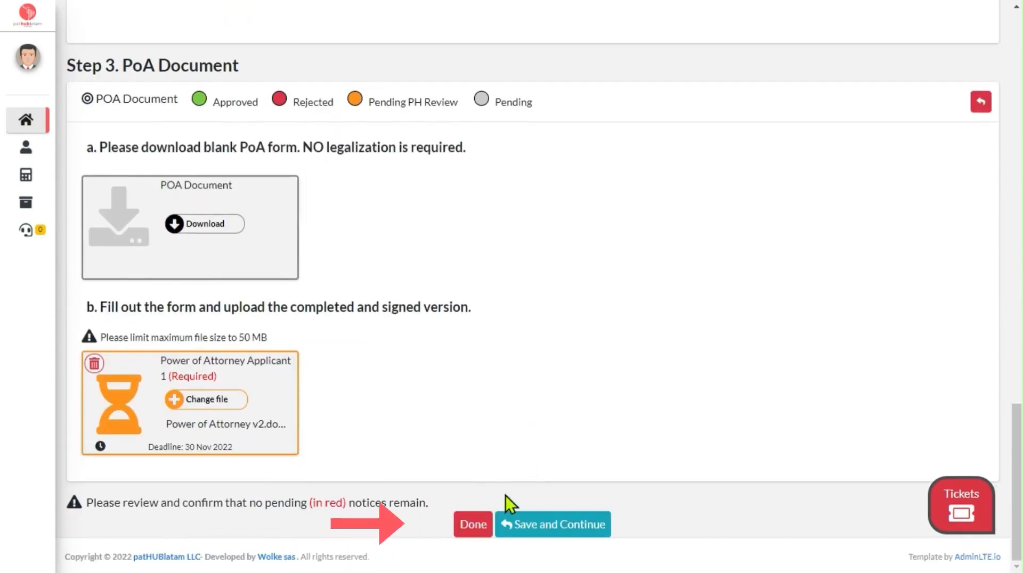
pyautogui.click(474, 526)
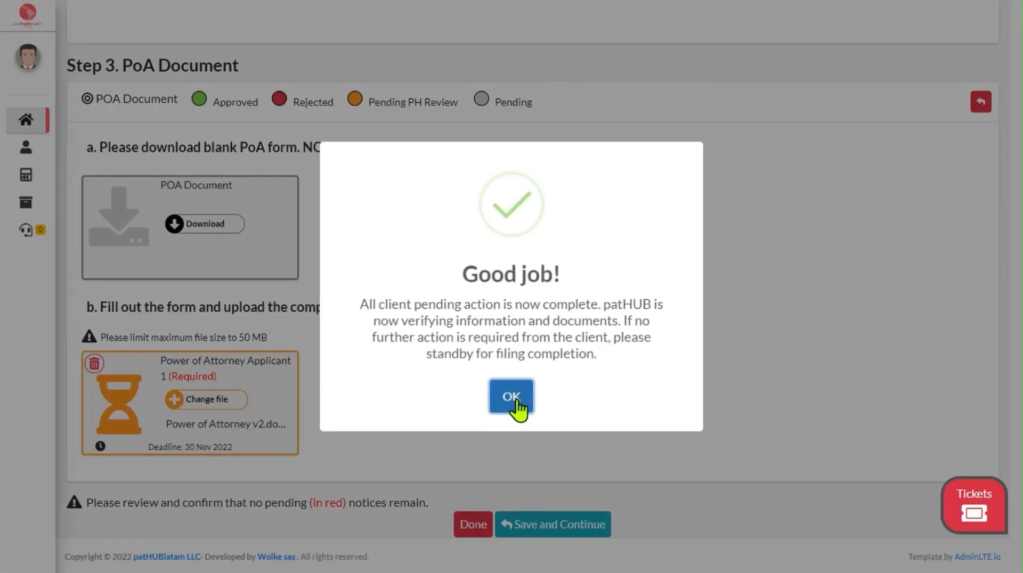
pyautogui.click(518, 405)
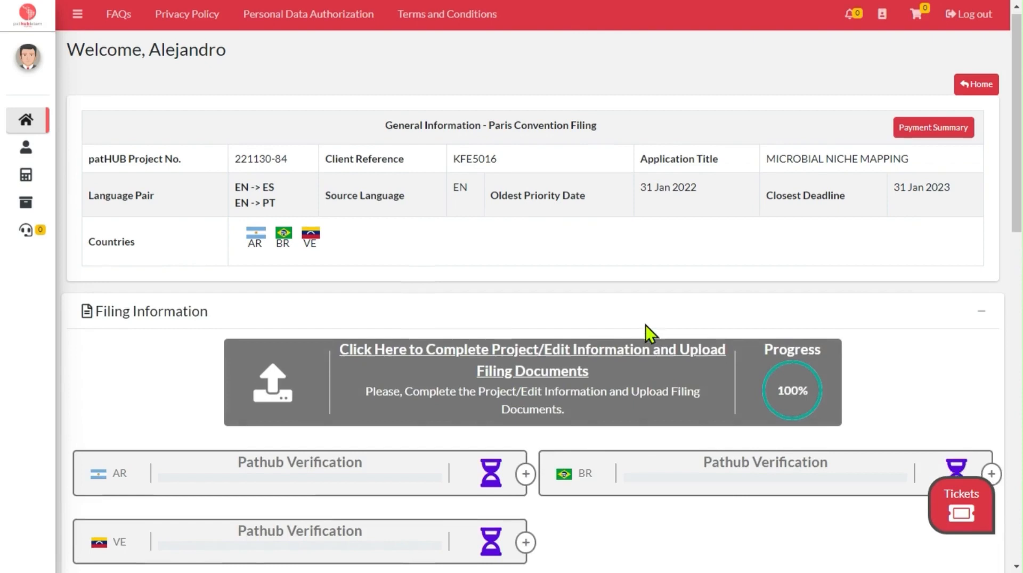
# Step: Open the Priority and assignment documentation in the project's Priority Translation section
pyautogui.scroll(-3, 645, 325)
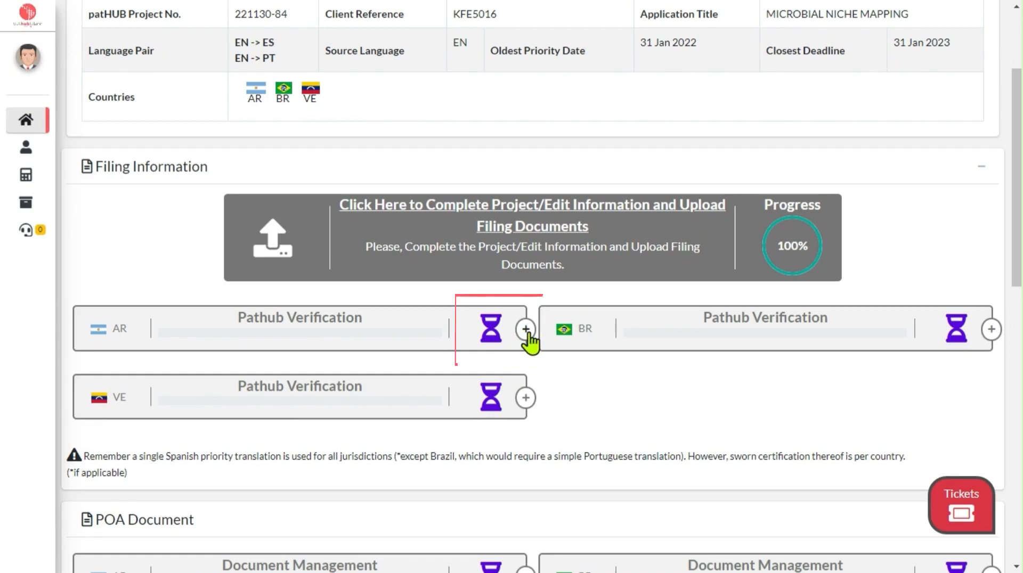
pyautogui.scroll(-8, 566, 370)
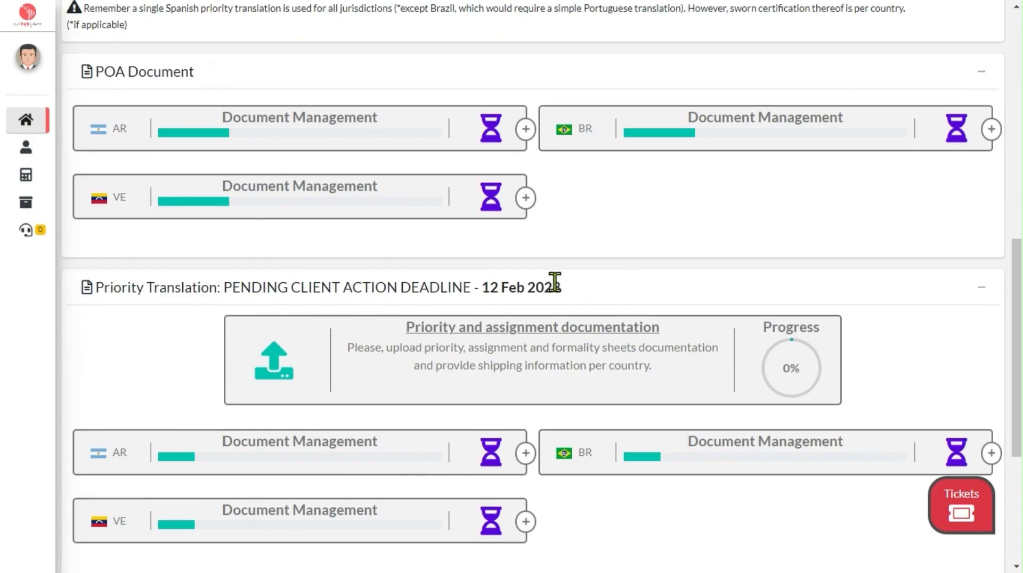
pyautogui.click(622, 335)
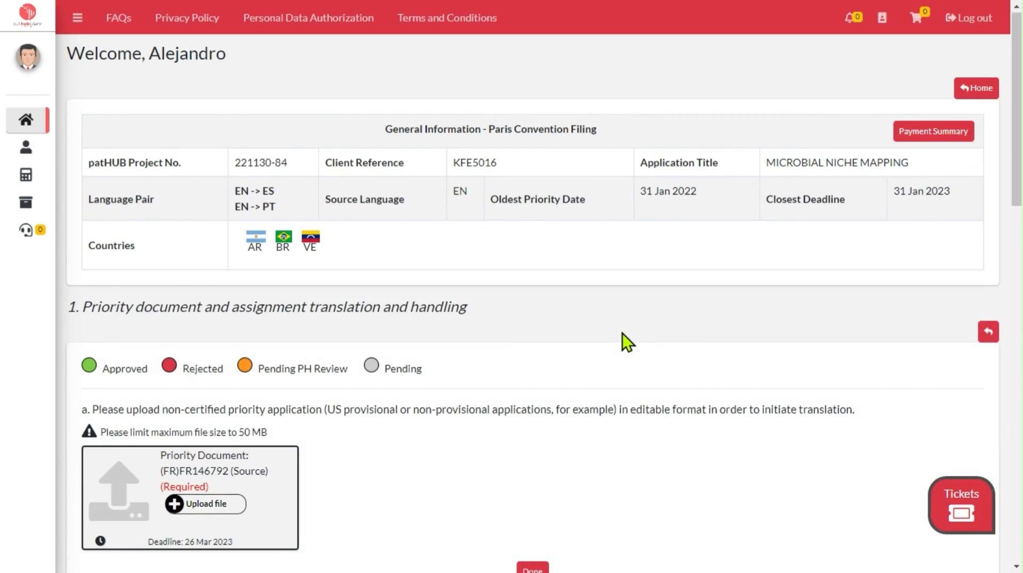
# Step: Upload Priority document EN.pdf from the CONVENTIONAL folder as the source Priority Document and mark part a as done
pyautogui.scroll(-2, 623, 334)
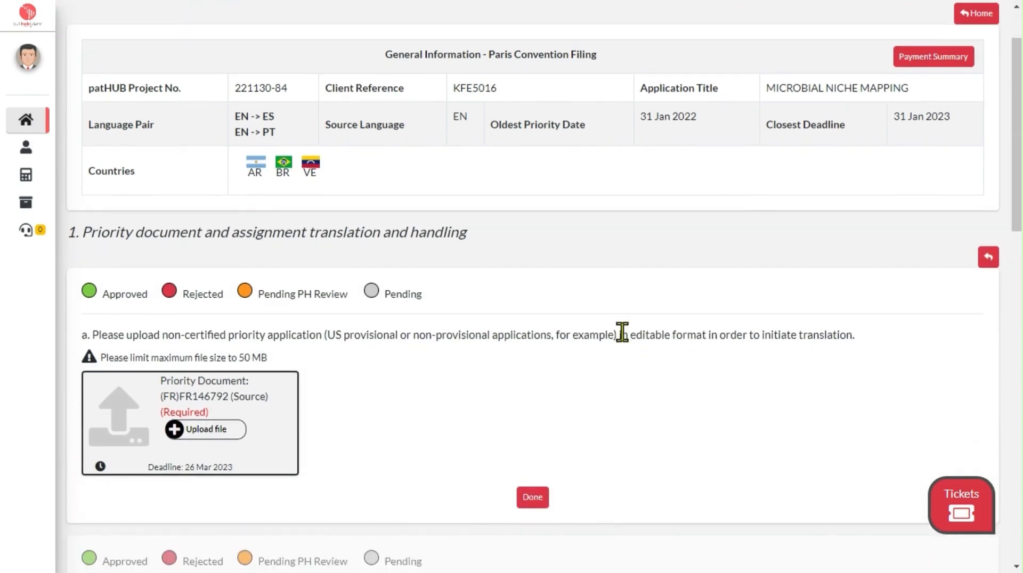
pyautogui.scroll(-2, 621, 331)
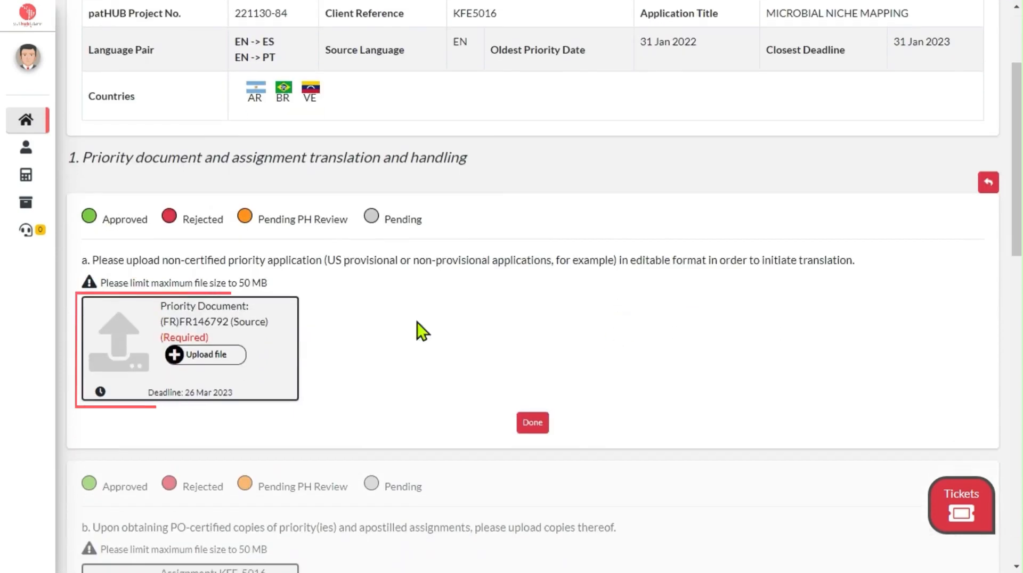
pyautogui.click(207, 355)
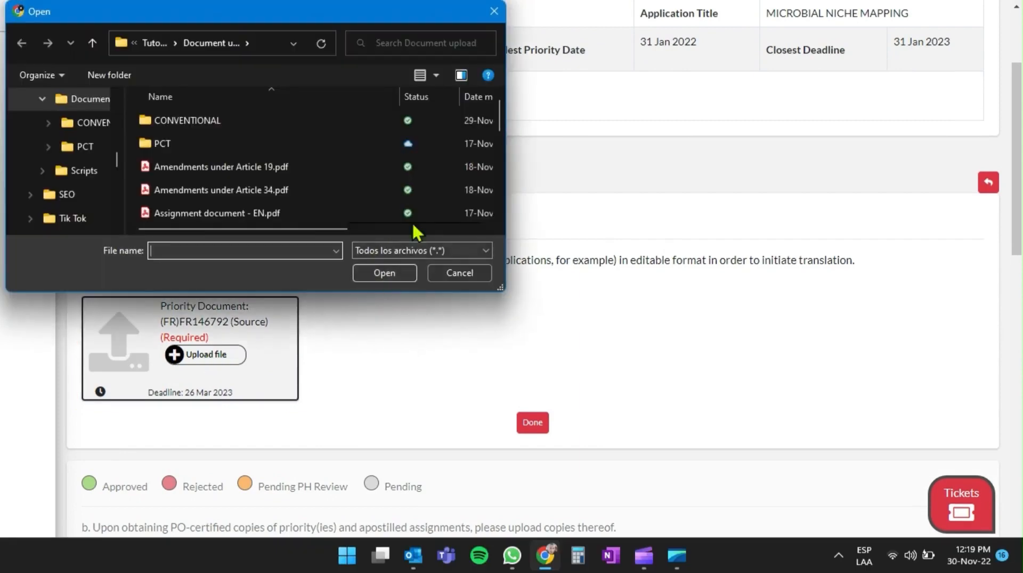
pyautogui.doubleClick(221, 122)
pyautogui.click(288, 167)
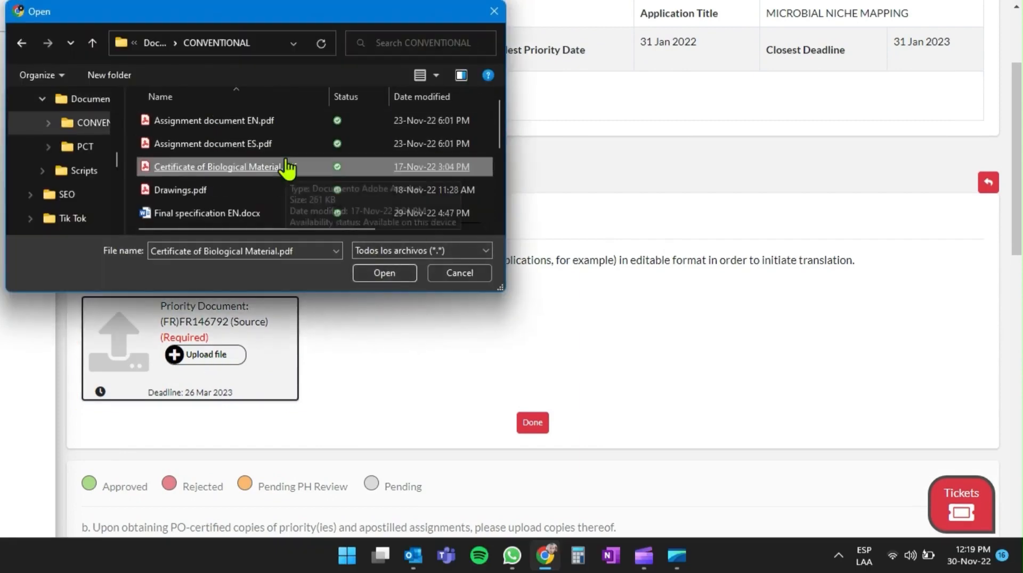
pyautogui.scroll(-2, 287, 168)
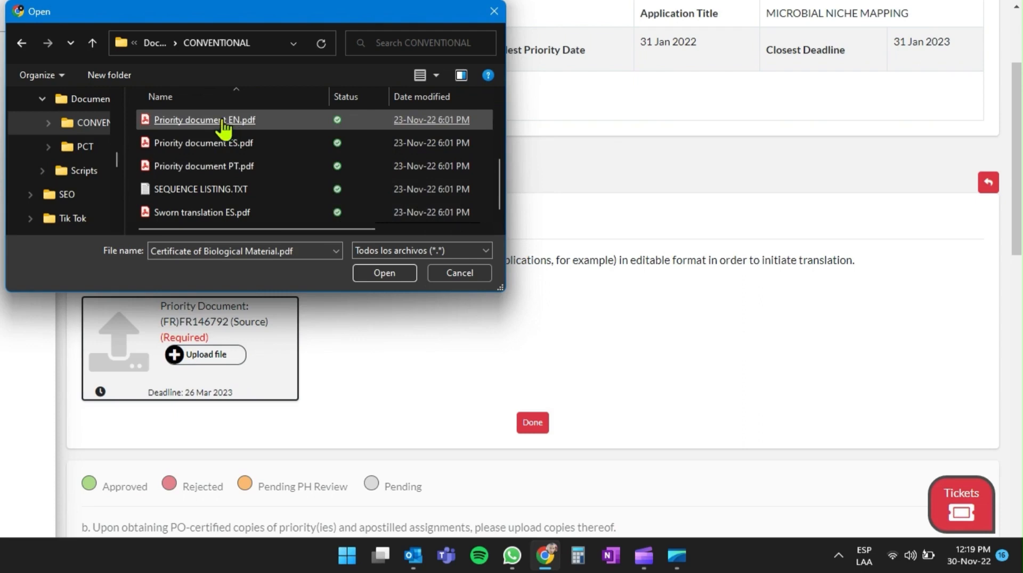
pyautogui.click(205, 122)
pyautogui.doubleClick(205, 121)
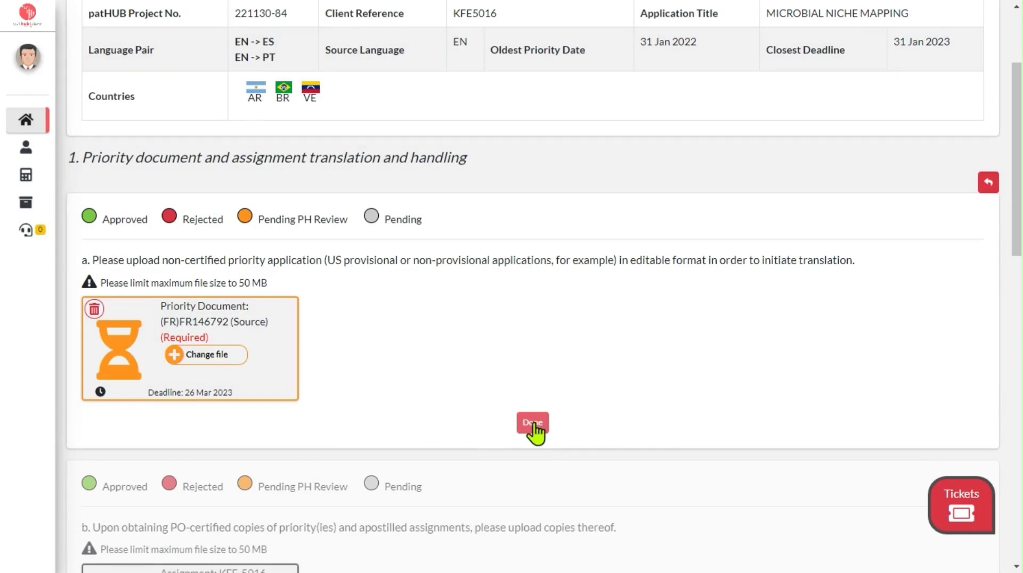
pyautogui.click(533, 424)
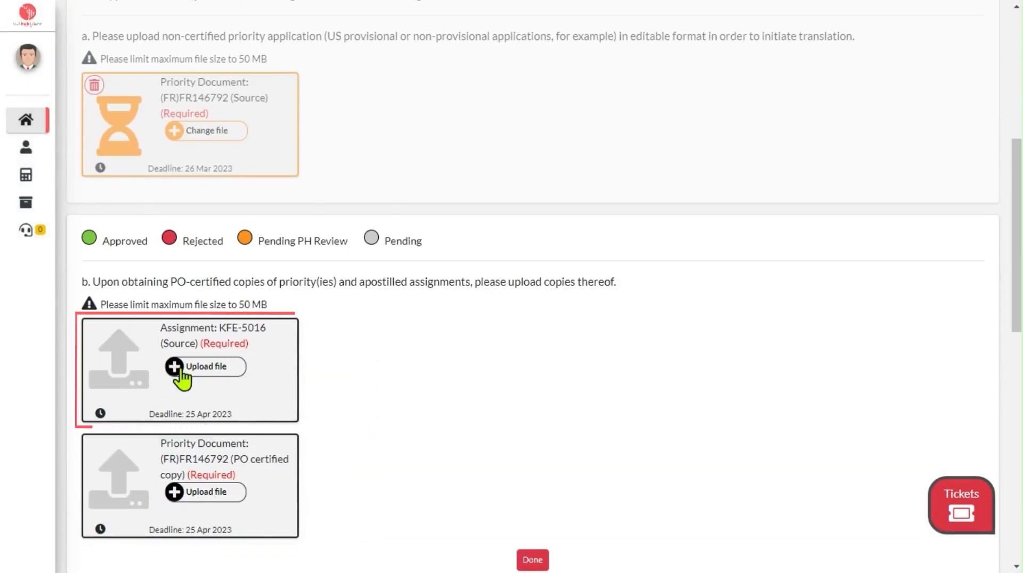
# Step: Upload Assignment document EN.pdf as the source Assignment KFE-5016 in part b
pyautogui.click(181, 370)
pyautogui.scroll(-1, 341, 165)
pyautogui.scroll(1, 271, 156)
pyautogui.click(249, 124)
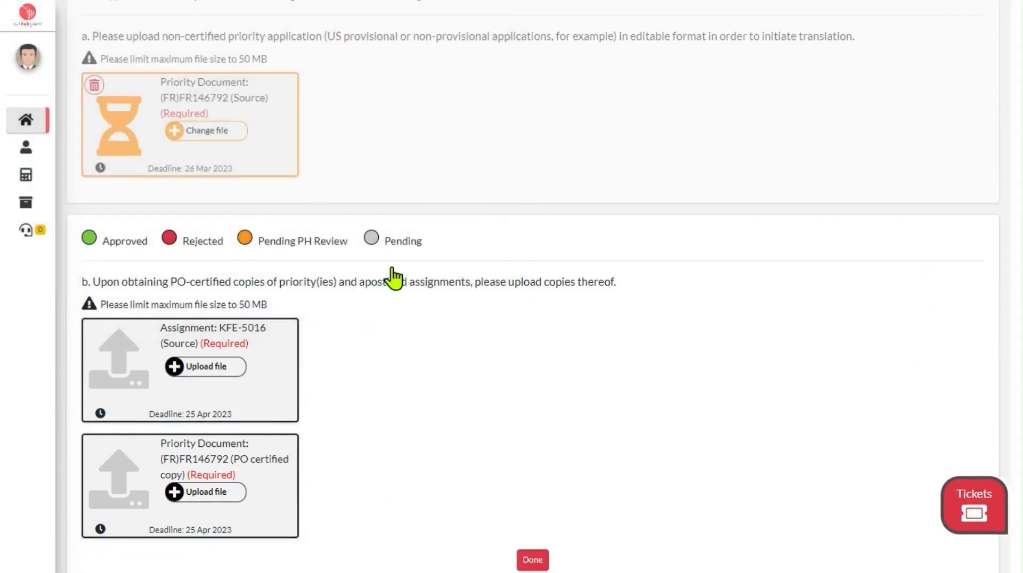
# Step: Upload Priority document PT.pdf as the PO certified copy of the Priority Document and mark part b as done
pyautogui.click(207, 491)
pyautogui.scroll(-1, 373, 194)
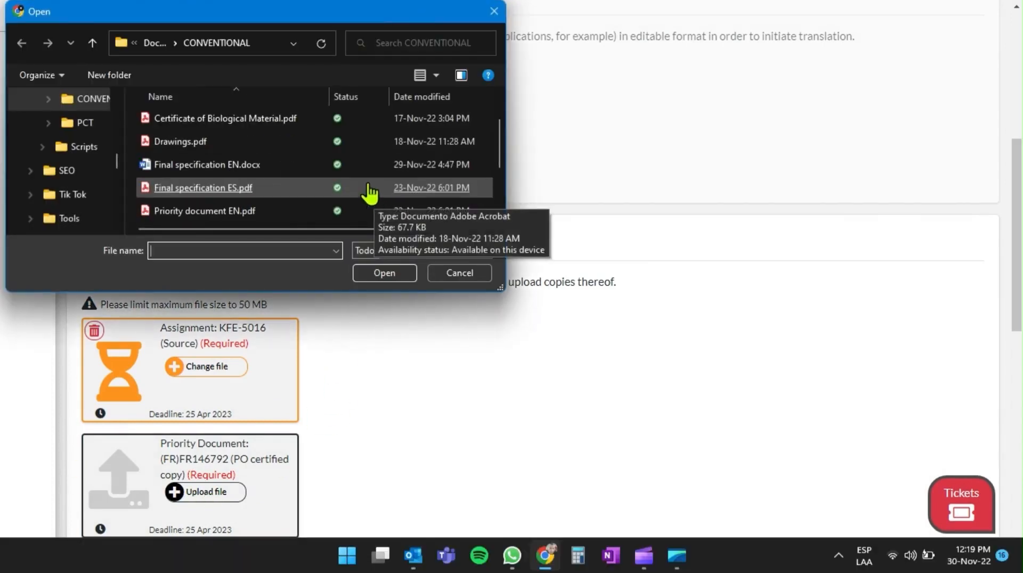
pyautogui.scroll(-2, 274, 155)
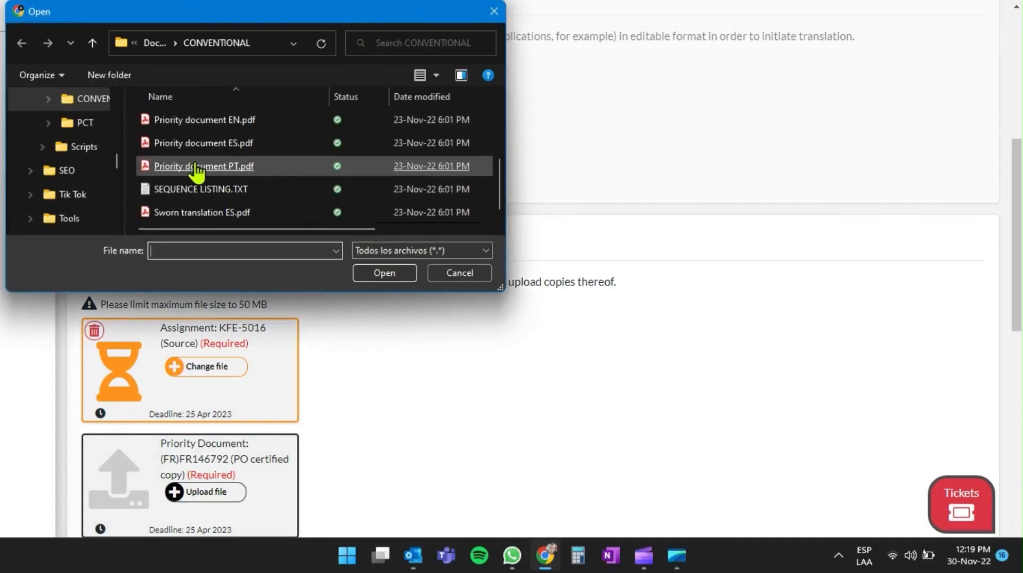
pyautogui.doubleClick(205, 166)
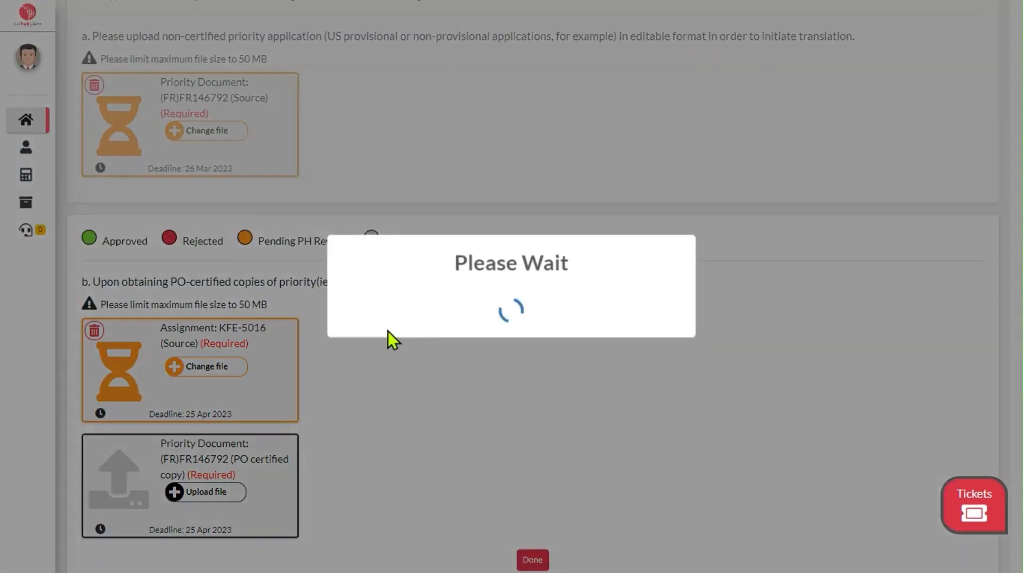
pyautogui.scroll(-7, 392, 336)
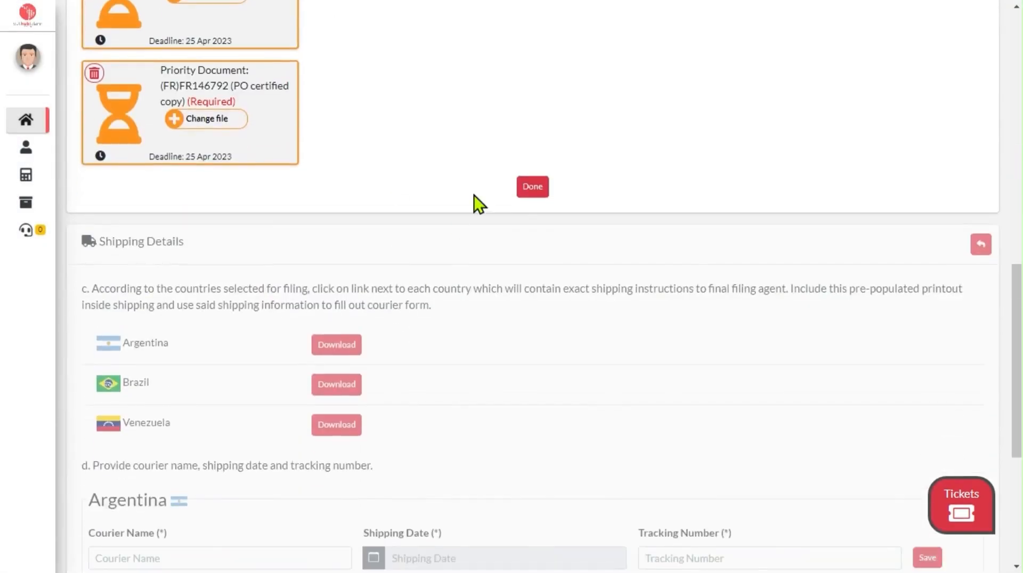
pyautogui.click(531, 189)
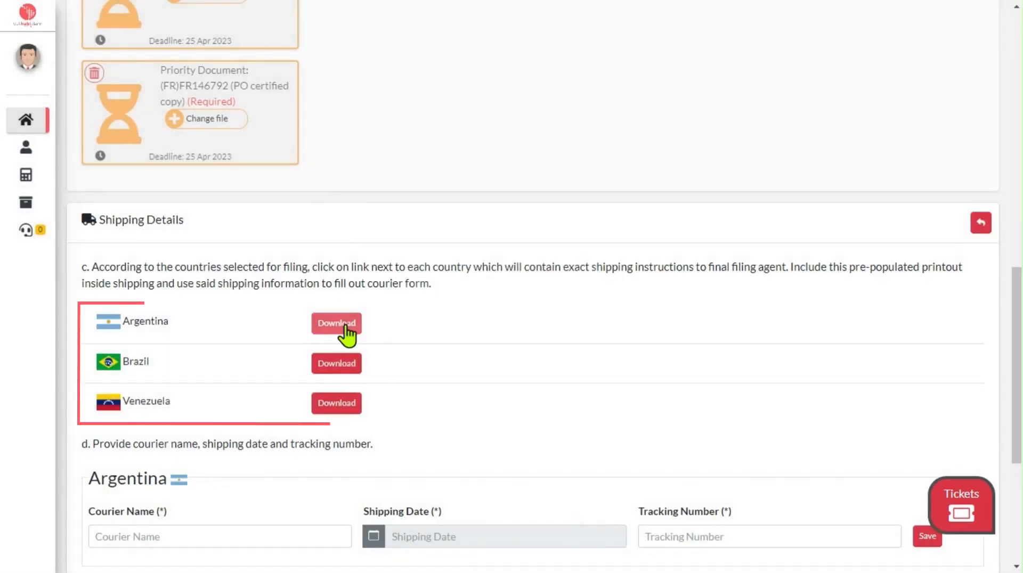
# Step: Open the Argentina shipping instructions letter, examine its recipient details at full size, and close it
pyautogui.click(345, 326)
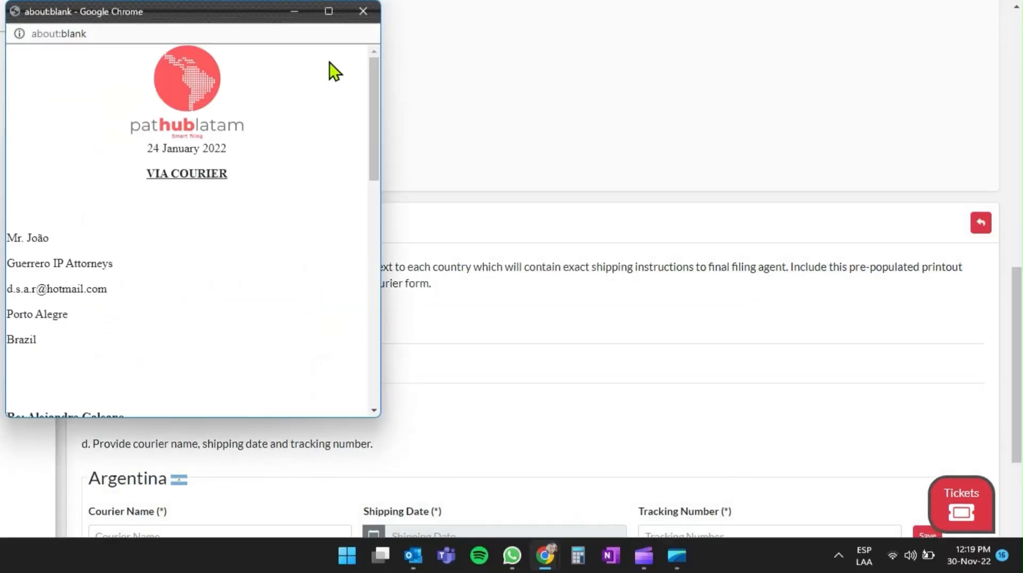
pyautogui.click(314, 373)
pyautogui.click(330, 15)
pyautogui.moveTo(2, 231); pyautogui.dragTo(86, 327)
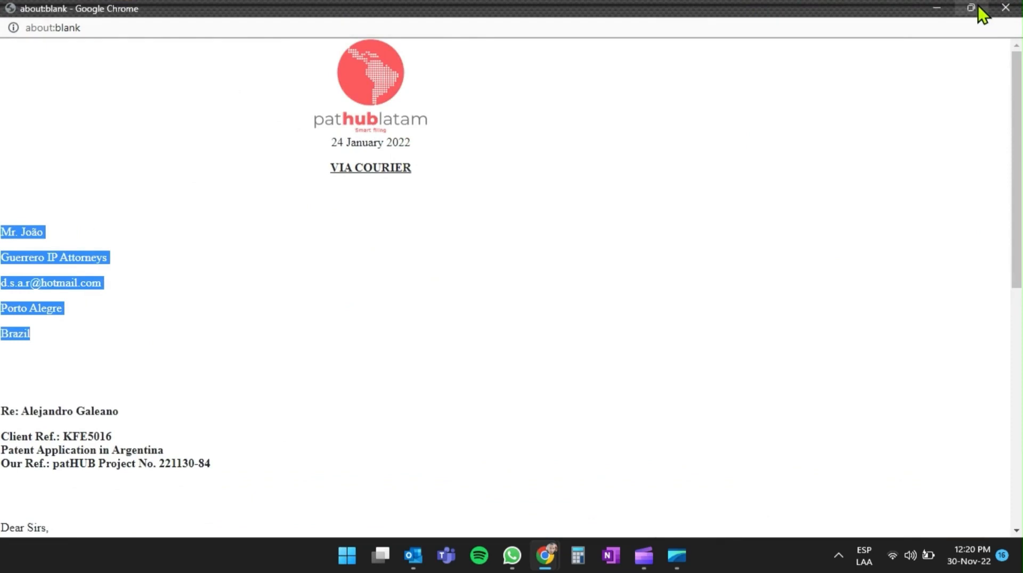
pyautogui.click(1006, 7)
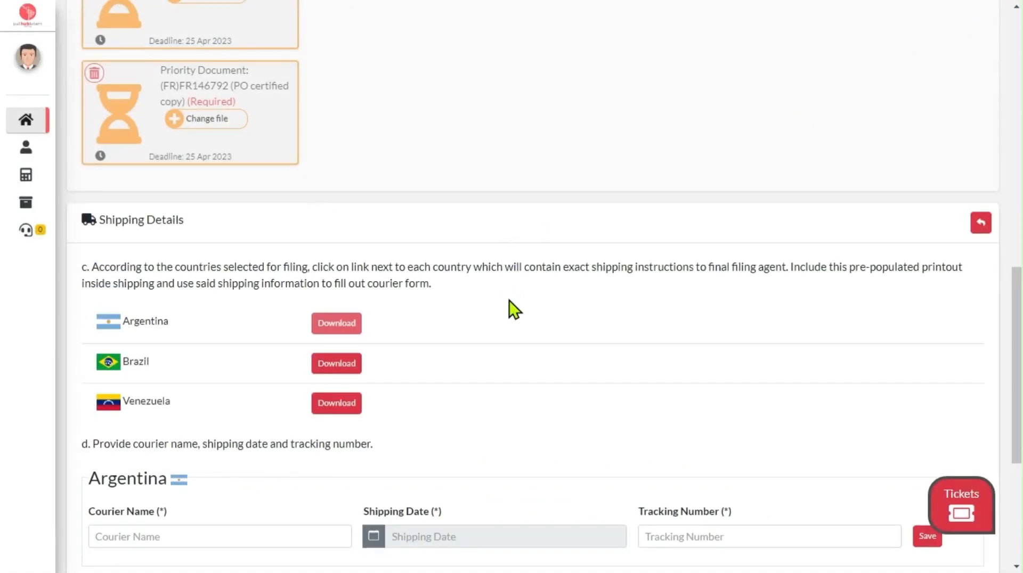
# Step: Save Argentina's shipping details with courier name FEDEX, shipping date 2022-11-29 and tracking number 123456
pyautogui.scroll(-4, 510, 308)
pyautogui.click(191, 315)
pyautogui.write('FEDEX')
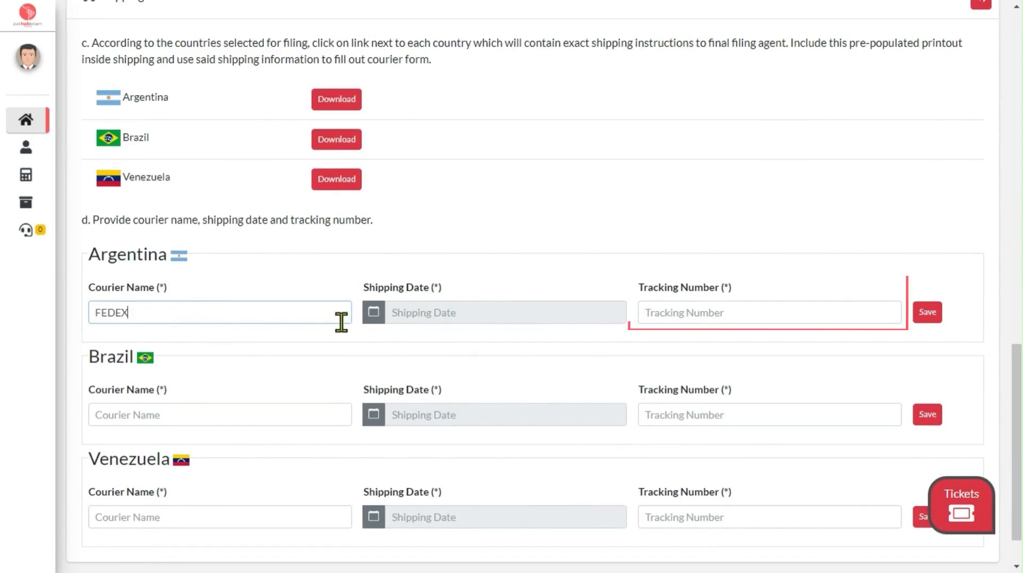
pyautogui.click(377, 319)
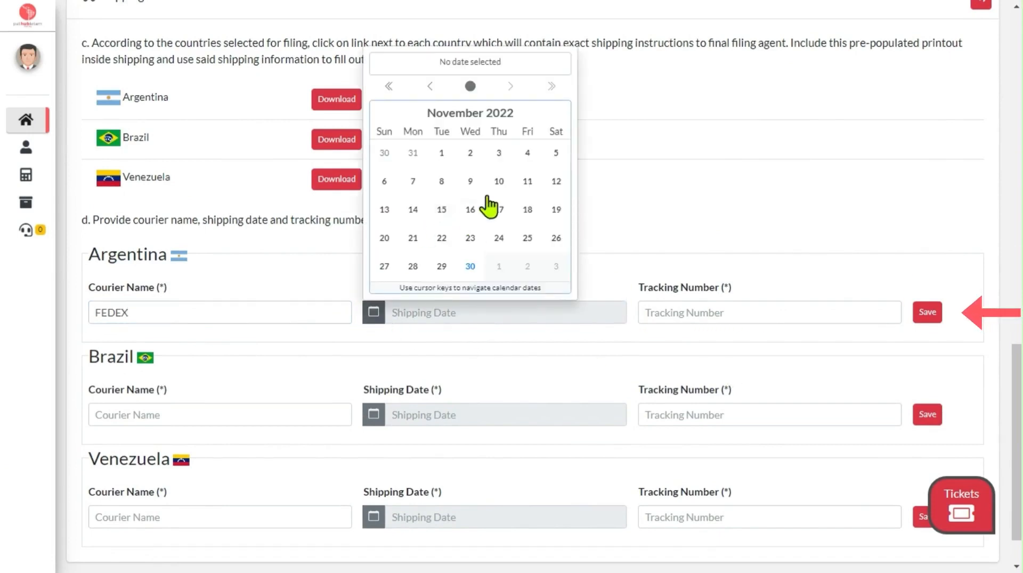
pyautogui.click(442, 268)
pyautogui.click(687, 312)
pyautogui.write('123456')
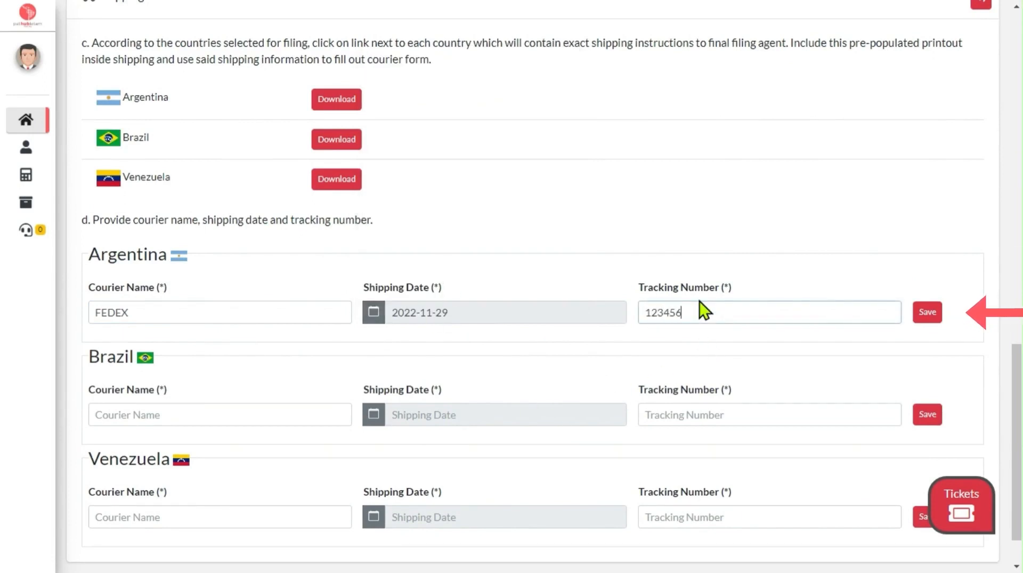
pyautogui.click(930, 312)
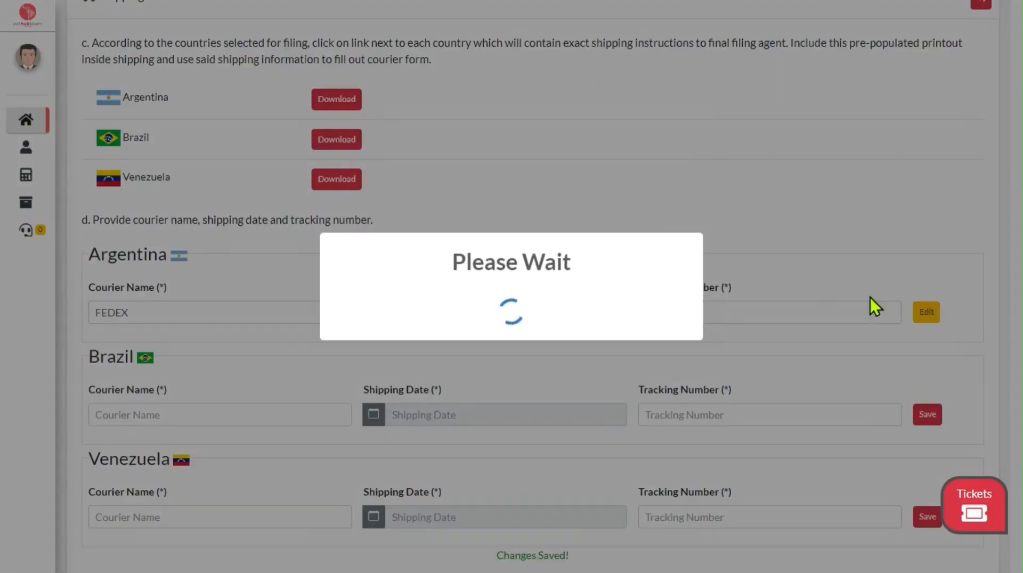
pyautogui.scroll(-2, 731, 307)
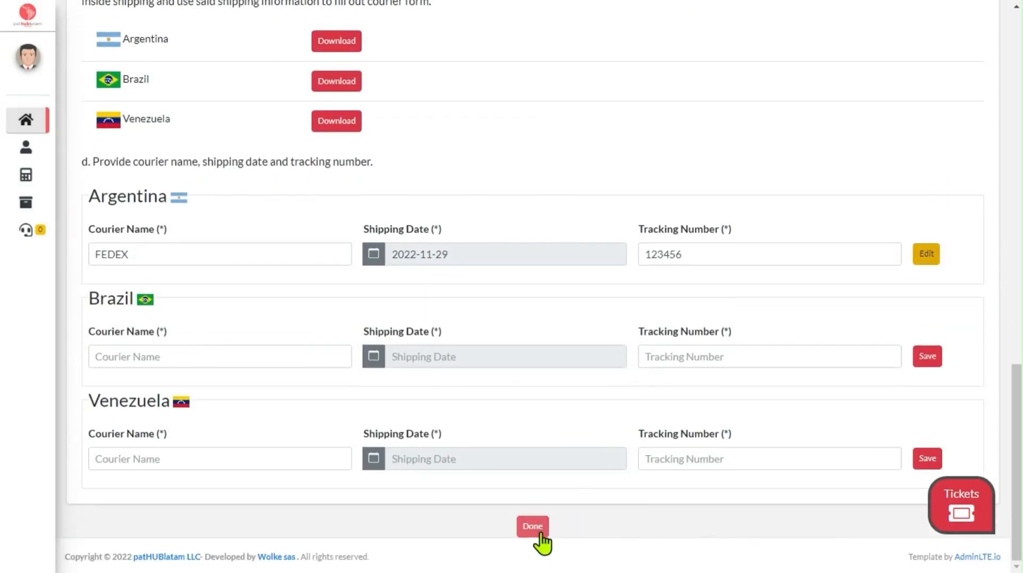